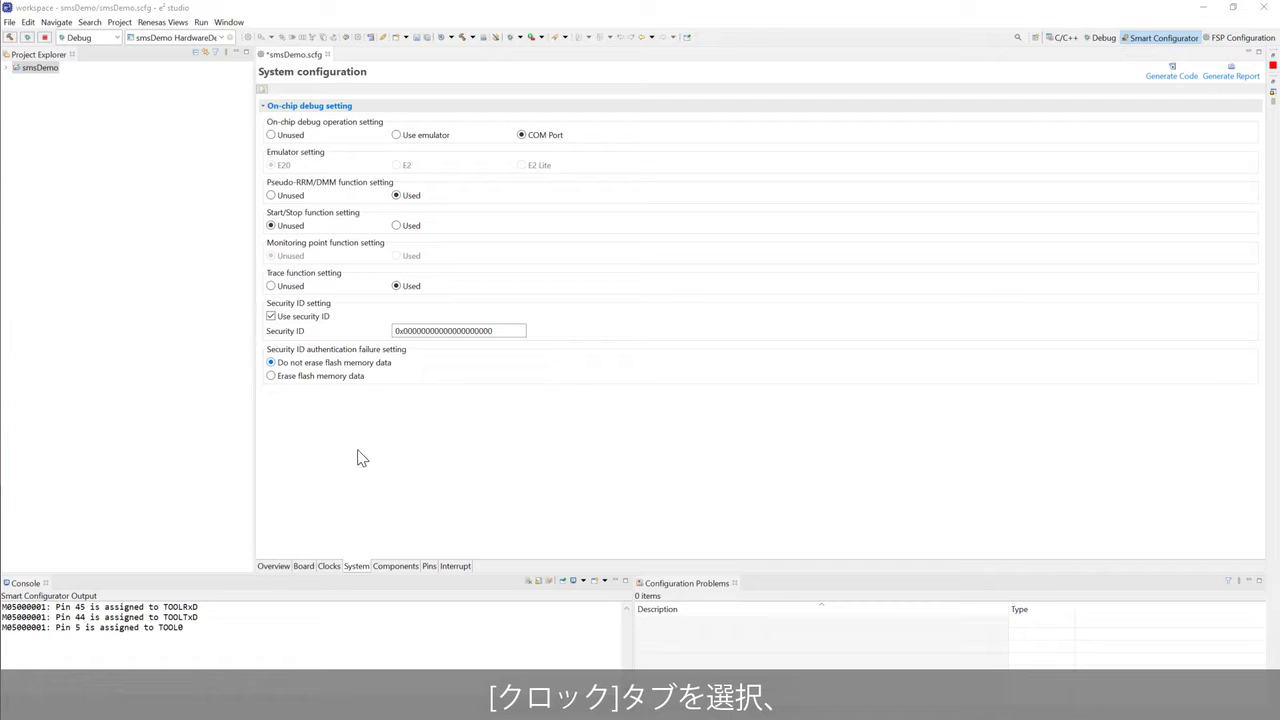
# - Set clocks to high-speed main mode 2.4–5.5 V, EVDD 1.8 V ≤ EVDD0 < 5.5 V, fSXP from low-speed oscillator
pyautogui.click(330, 566)
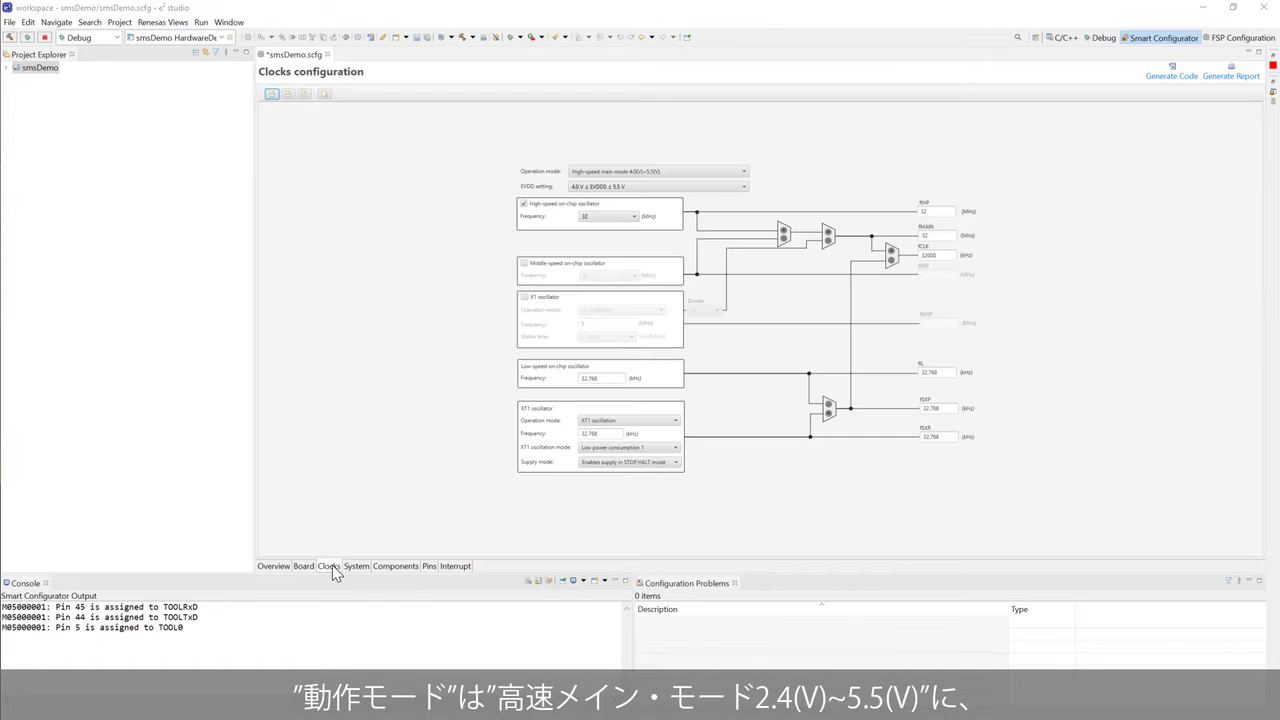
pyautogui.click(615, 171)
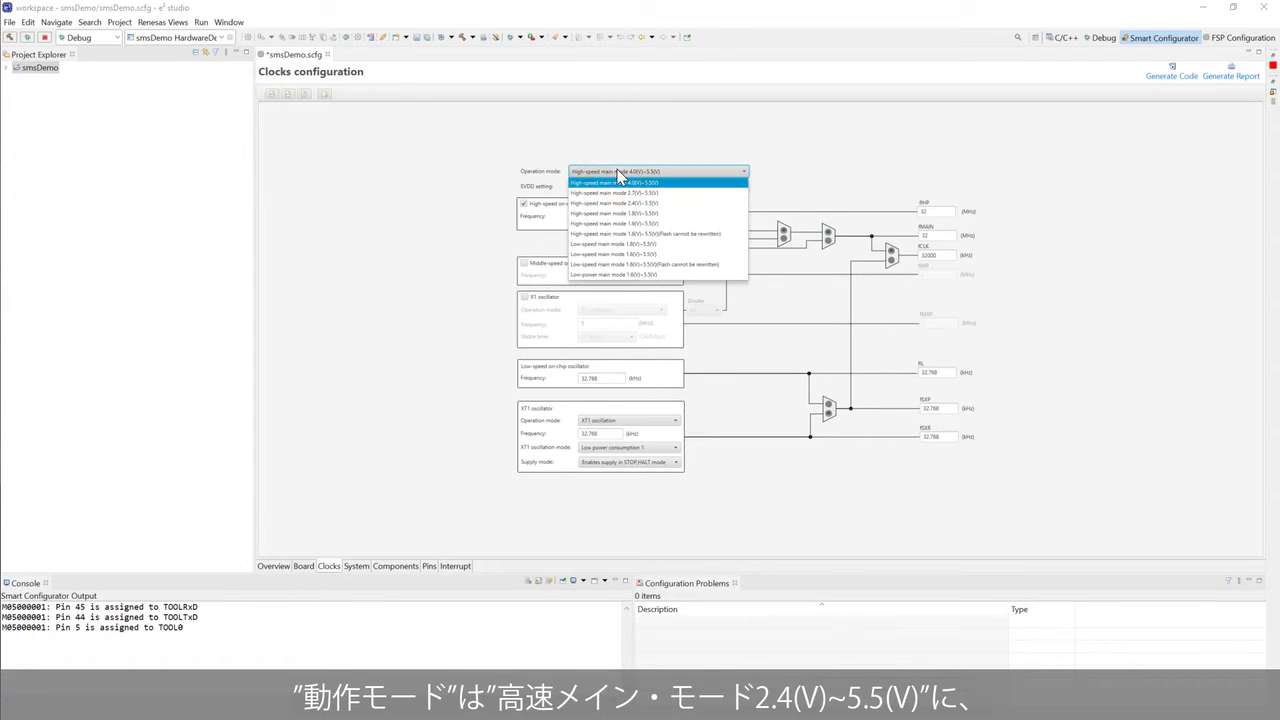
pyautogui.click(632, 202)
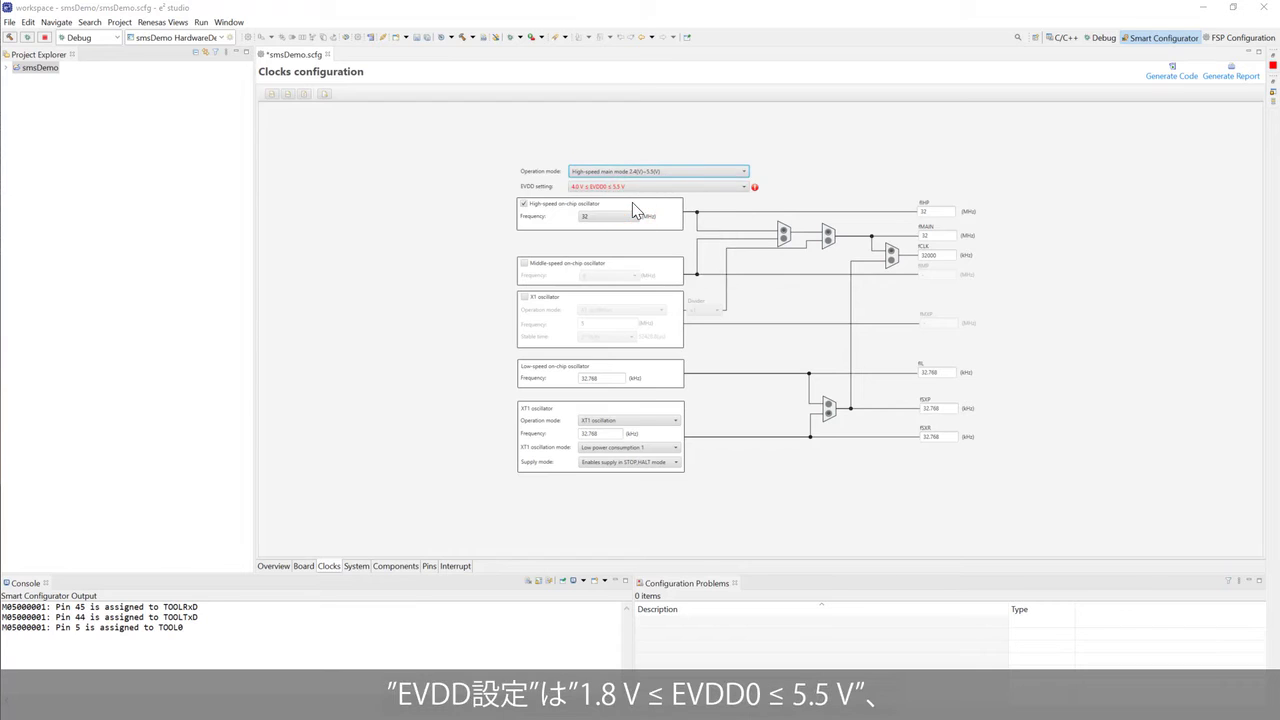
pyautogui.click(634, 187)
pyautogui.click(634, 198)
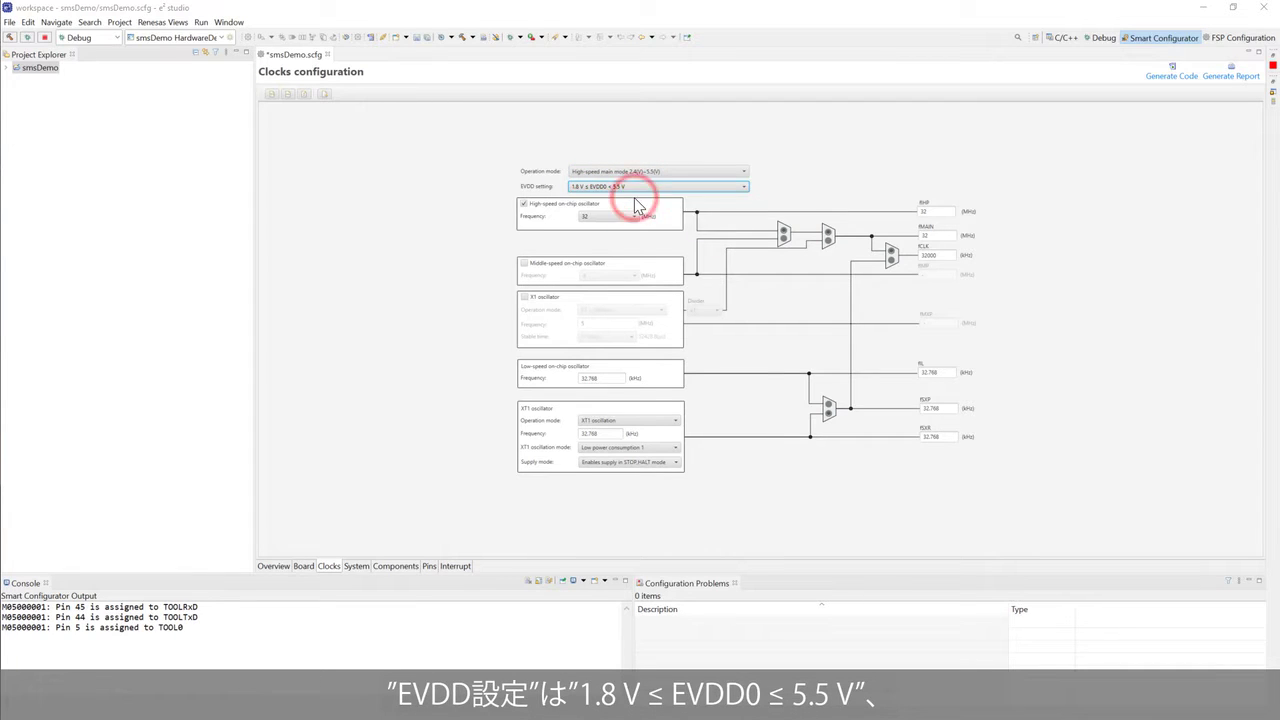
pyautogui.click(829, 409)
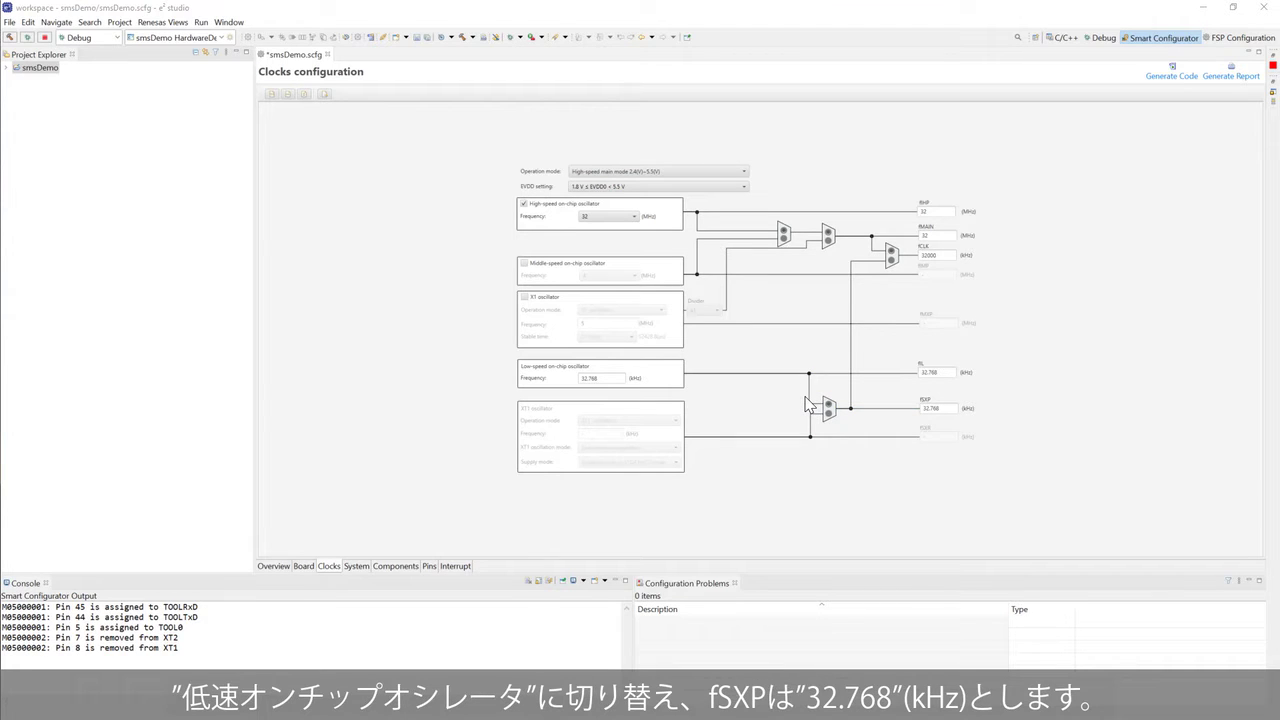
# - Open Config_SMS and check the SMS data files for updates and version information
pyautogui.click(409, 568)
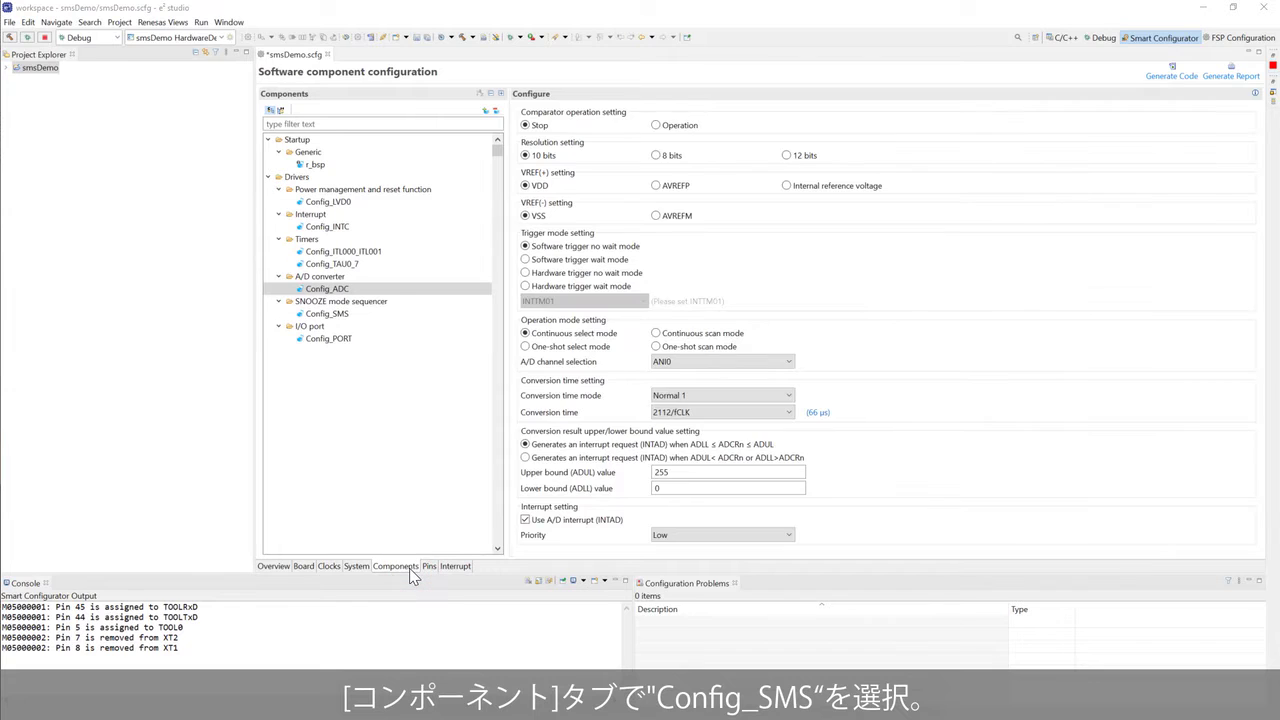
pyautogui.click(386, 314)
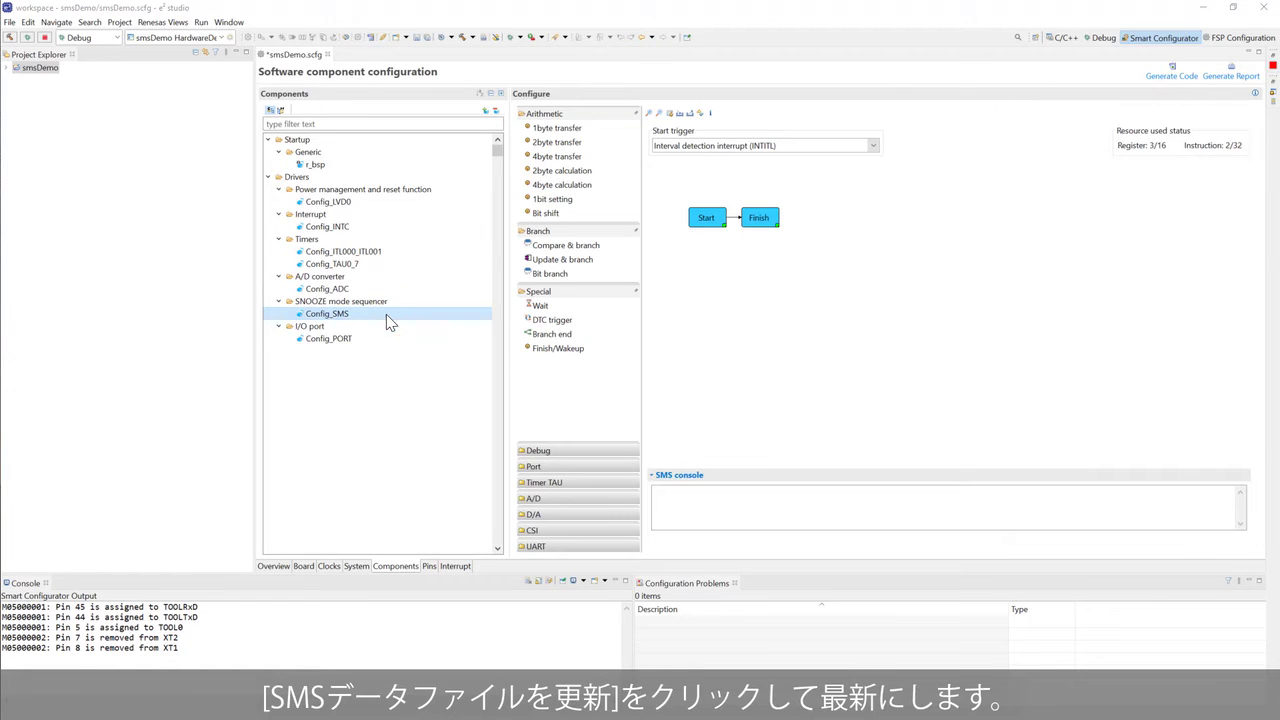
pyautogui.click(702, 114)
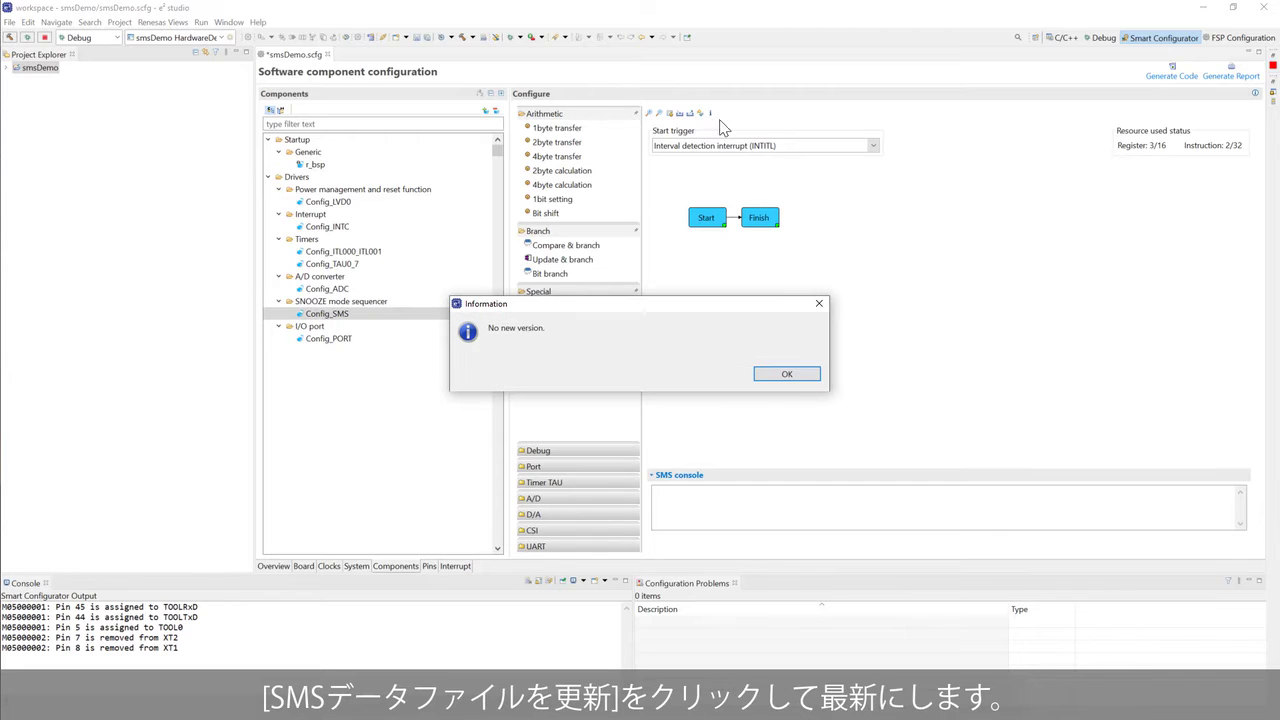
pyautogui.click(786, 374)
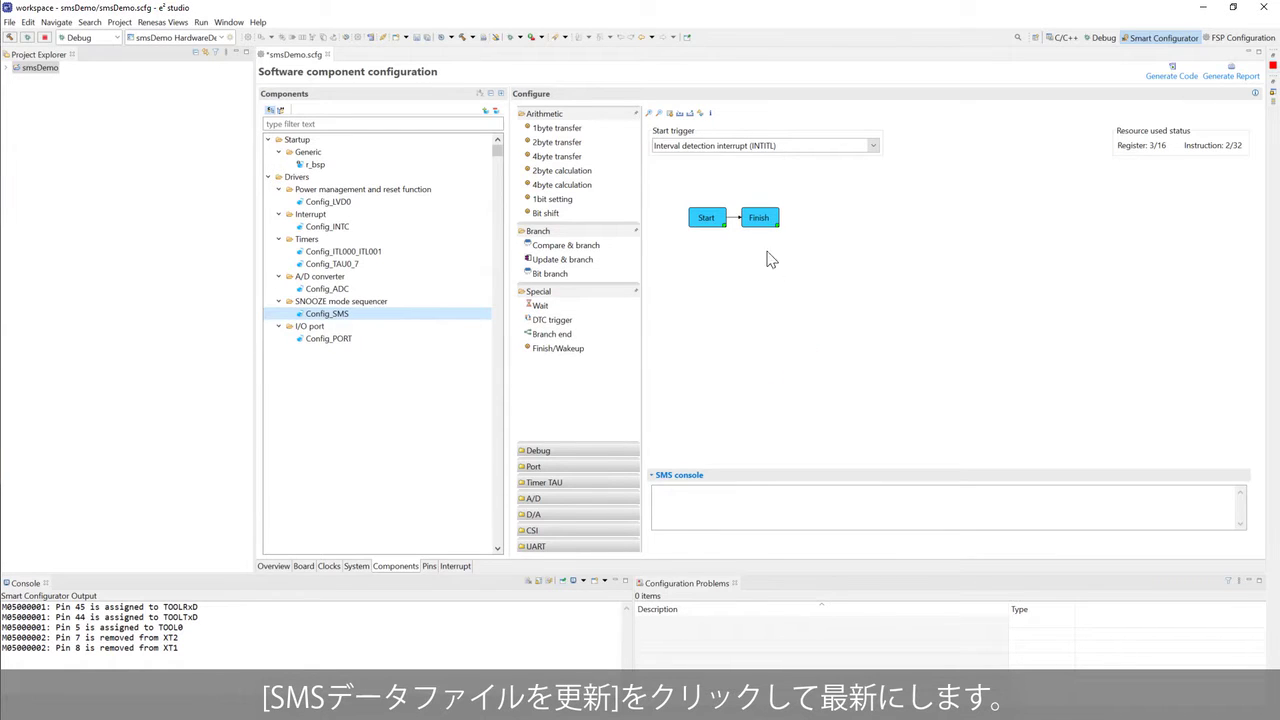
pyautogui.click(712, 114)
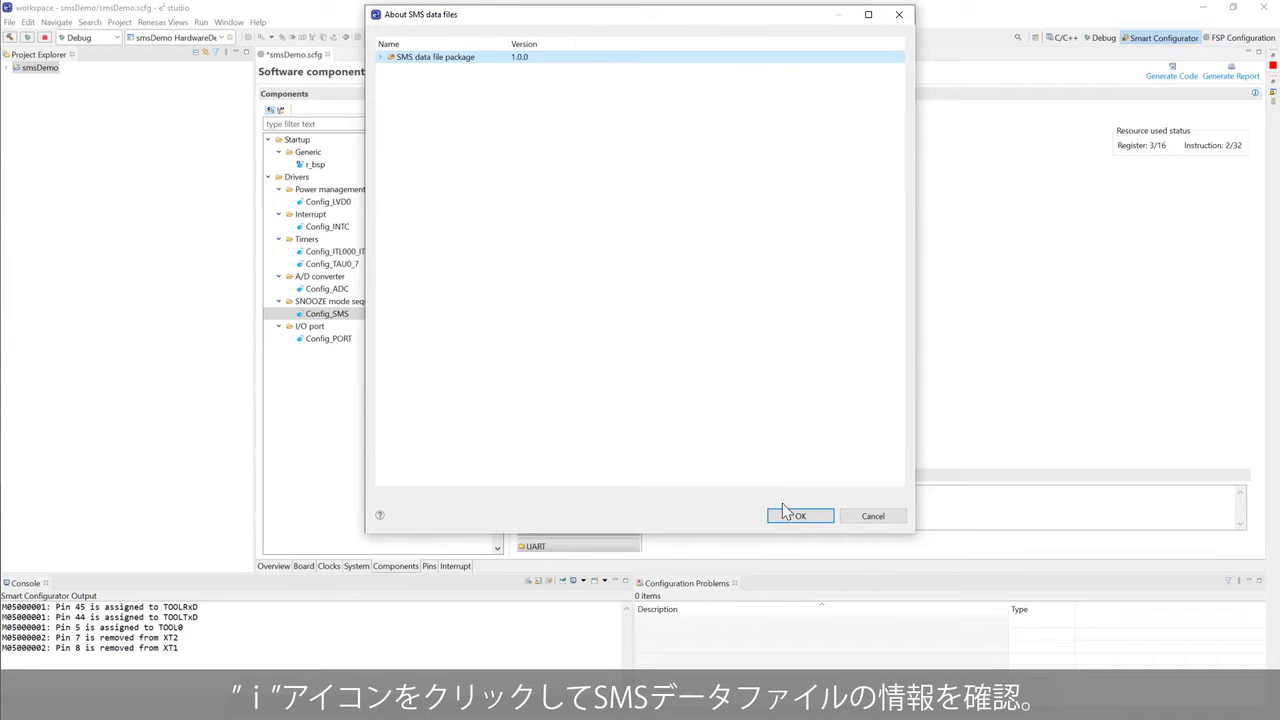
pyautogui.click(786, 512)
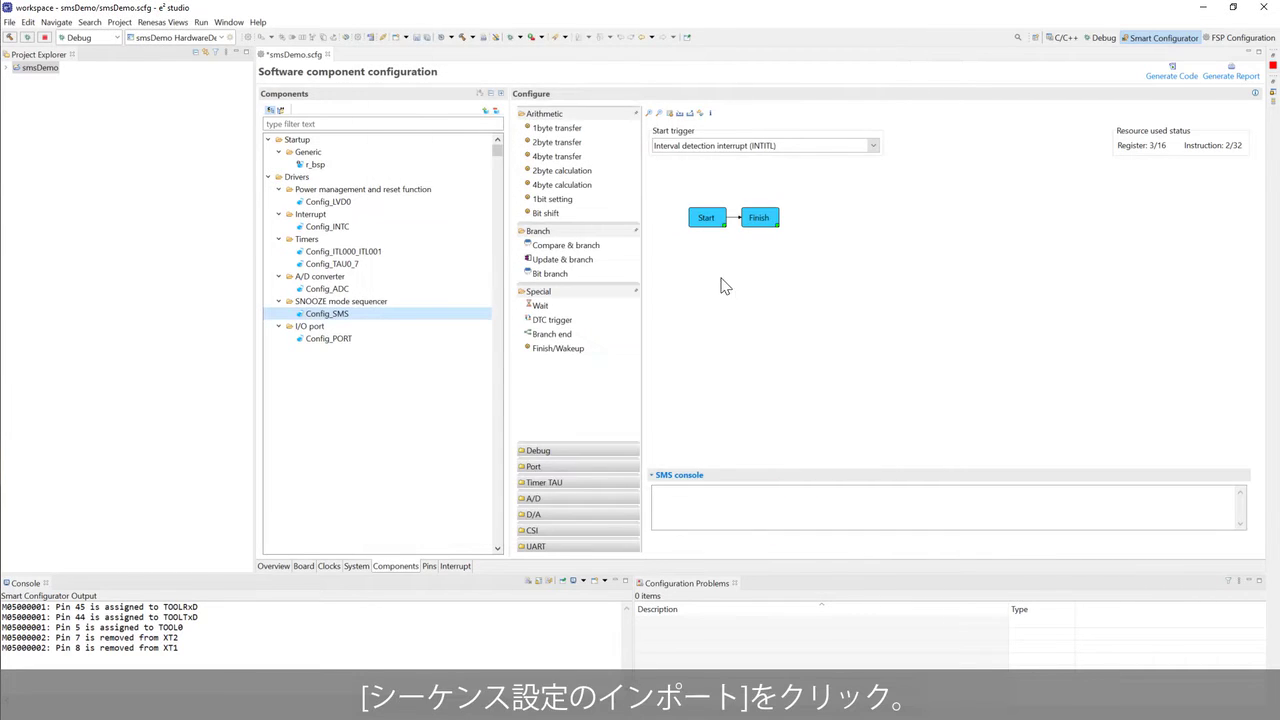
# - Import the A/D sample sequence, replacing the current sequencer settings
pyautogui.click(679, 116)
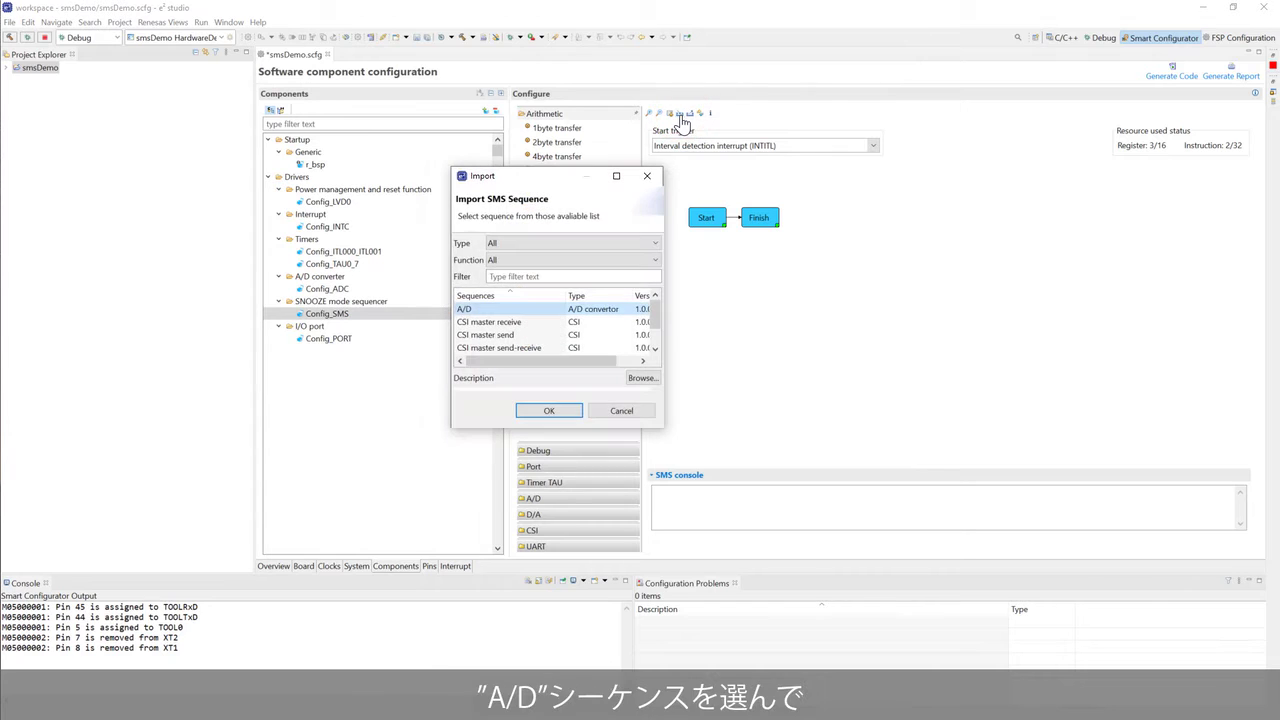
pyautogui.click(602, 312)
pyautogui.click(553, 411)
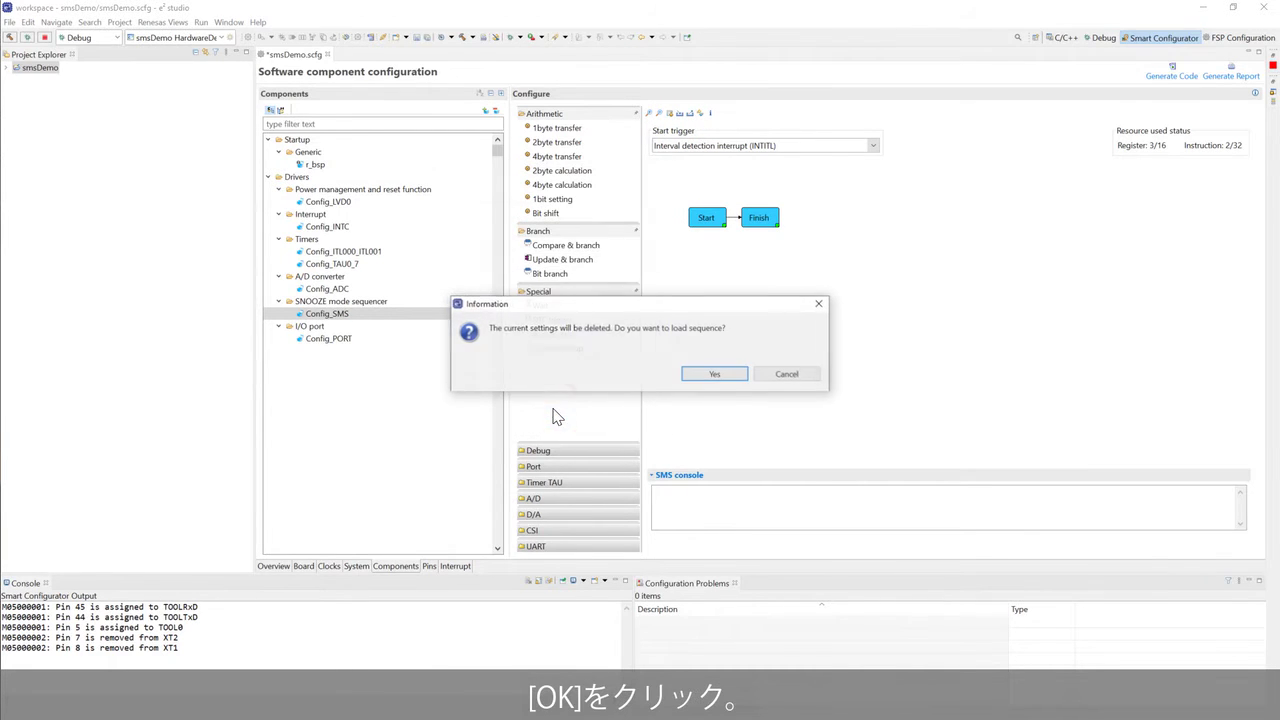
pyautogui.click(706, 375)
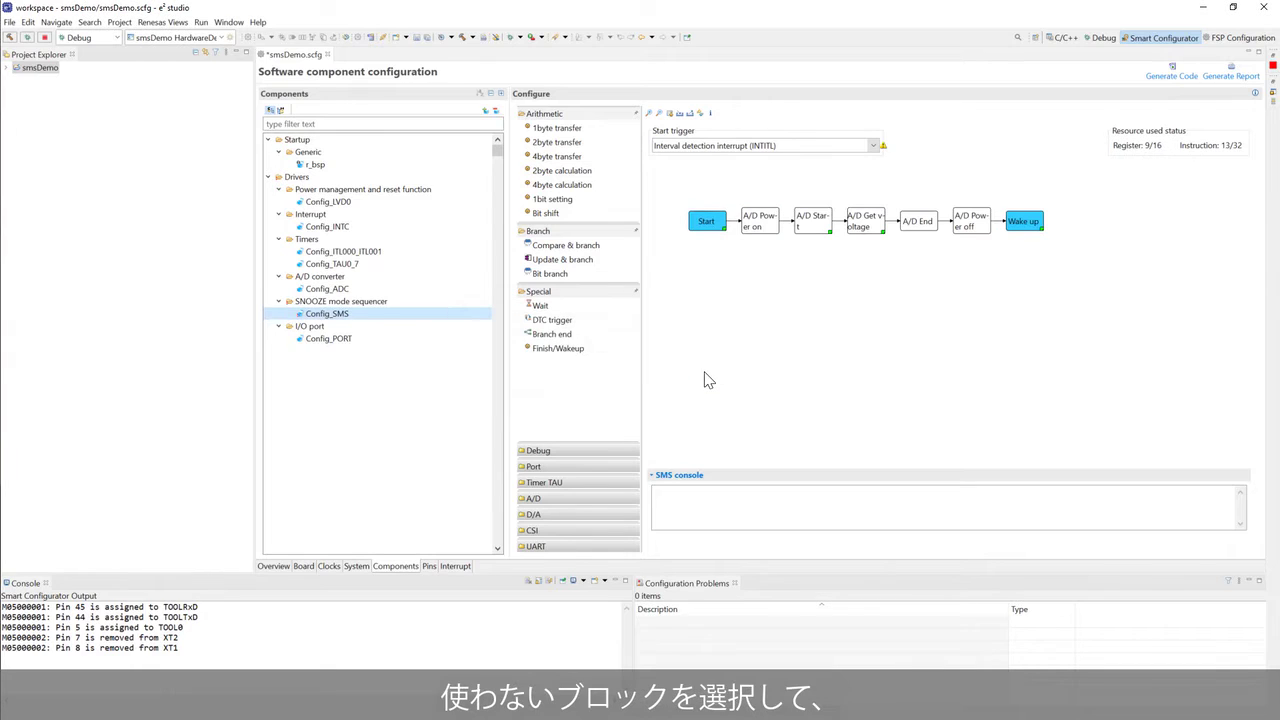
# - Delete the A/D Power on/off blocks, add a 2byte transfer after Start and a Branch end before Wake up
pyautogui.click(760, 222)
pyautogui.press('Delete')
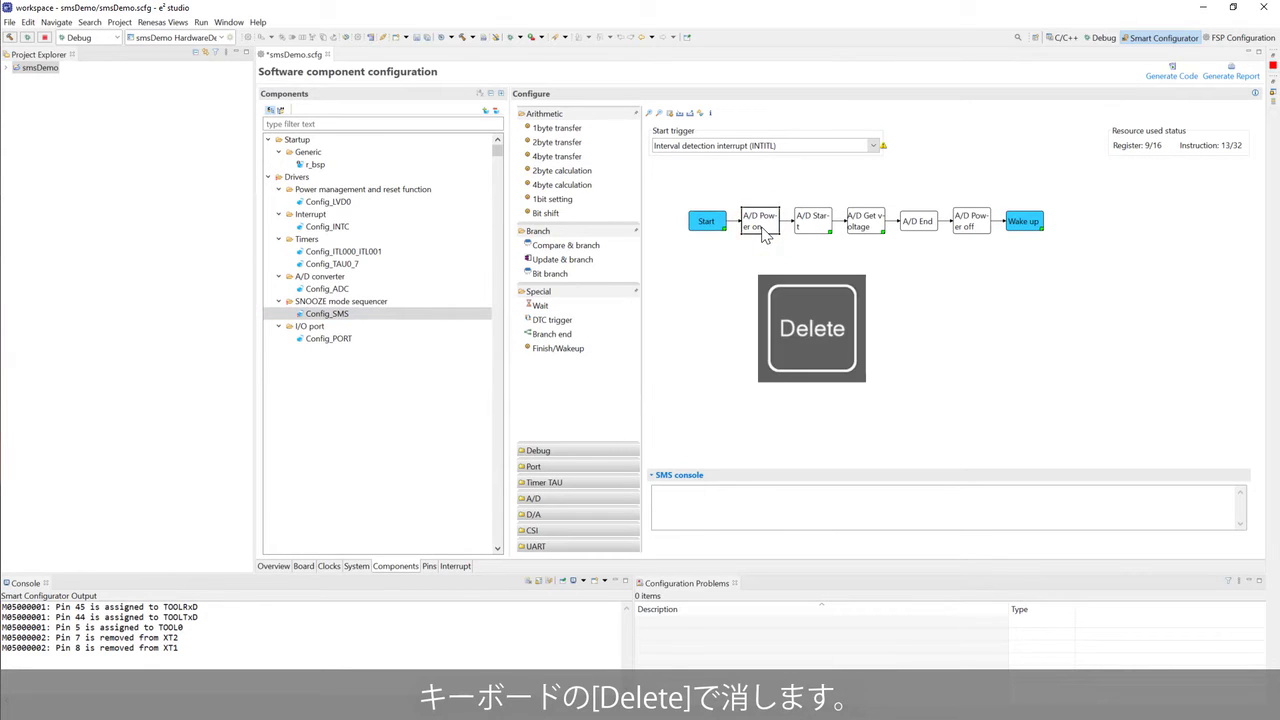
pyautogui.click(917, 228)
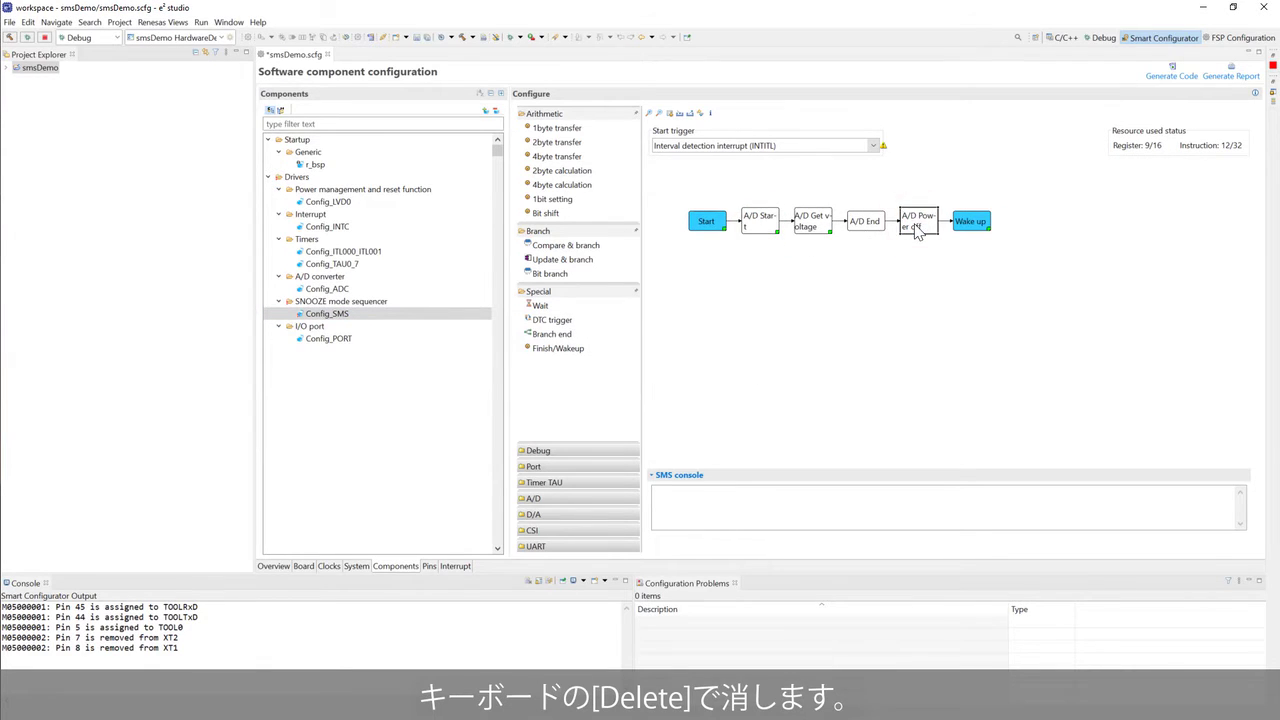
pyautogui.press('Delete')
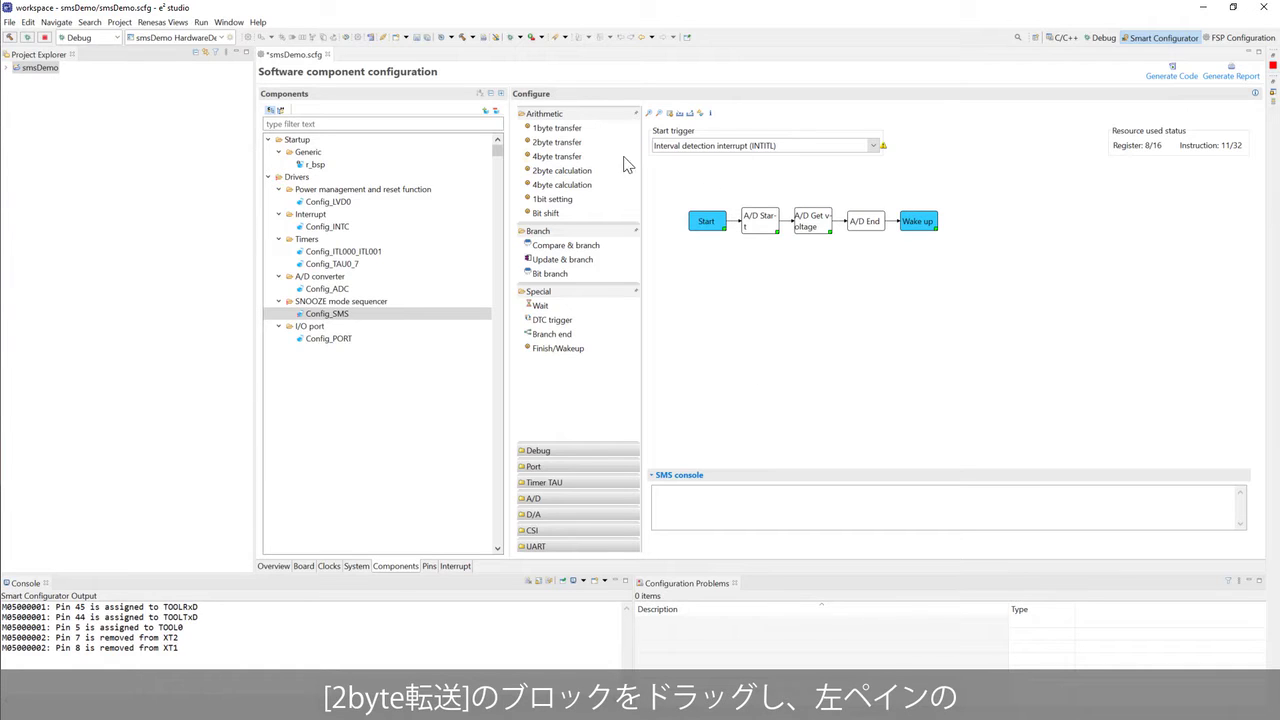
pyautogui.moveTo(570, 142); pyautogui.dragTo(736, 230)
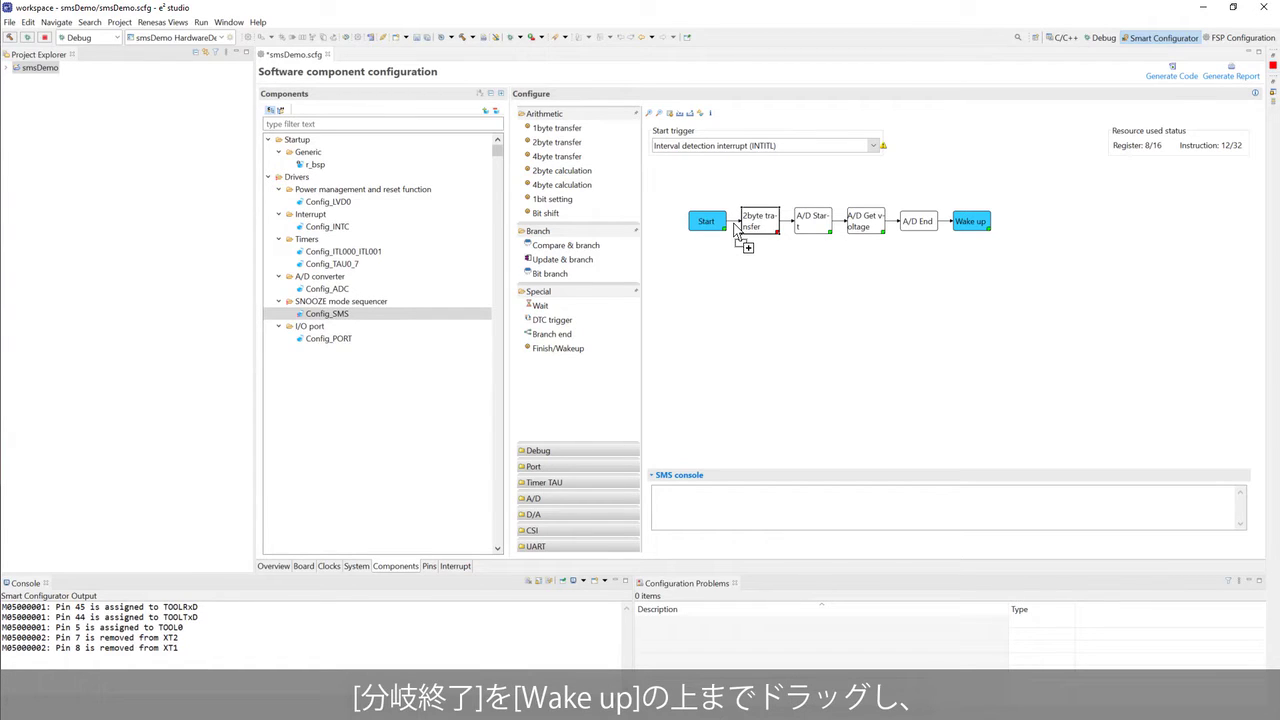
pyautogui.moveTo(555, 334); pyautogui.dragTo(979, 233)
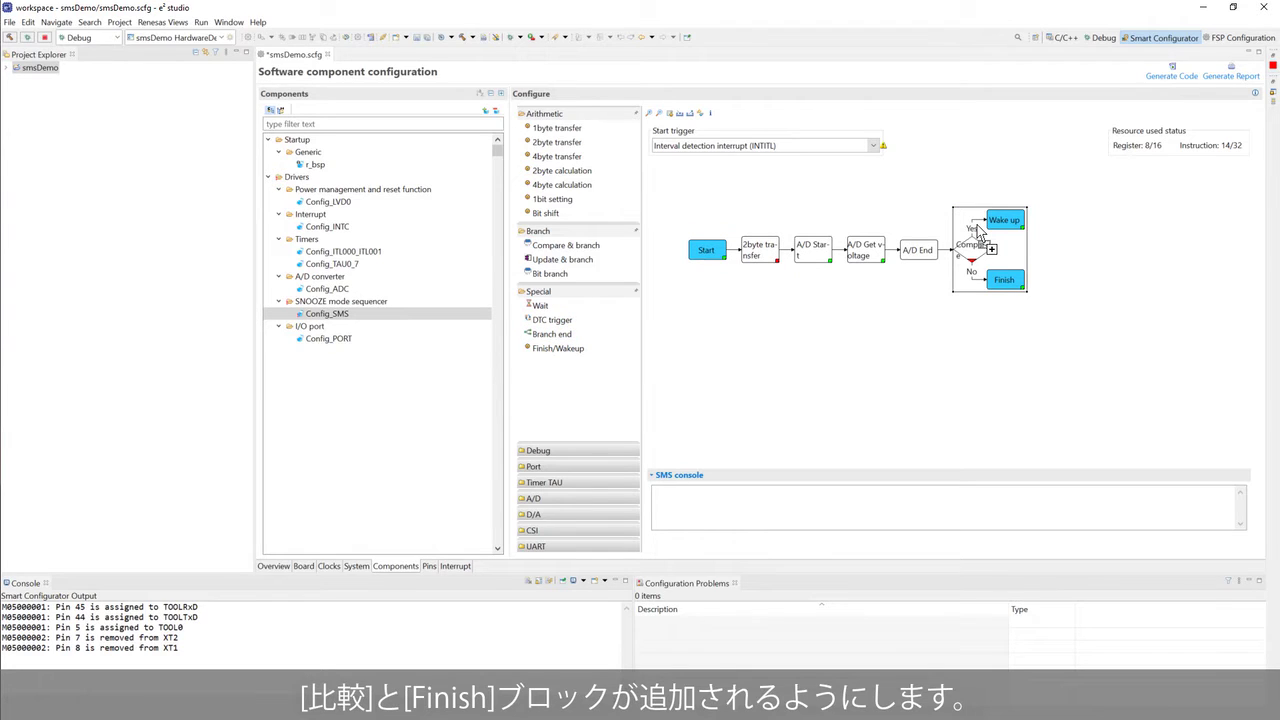
# - Insert two ANI0 channel changes and wrap A/D Get voltage in an update-and-branch loop
pyautogui.click(623, 500)
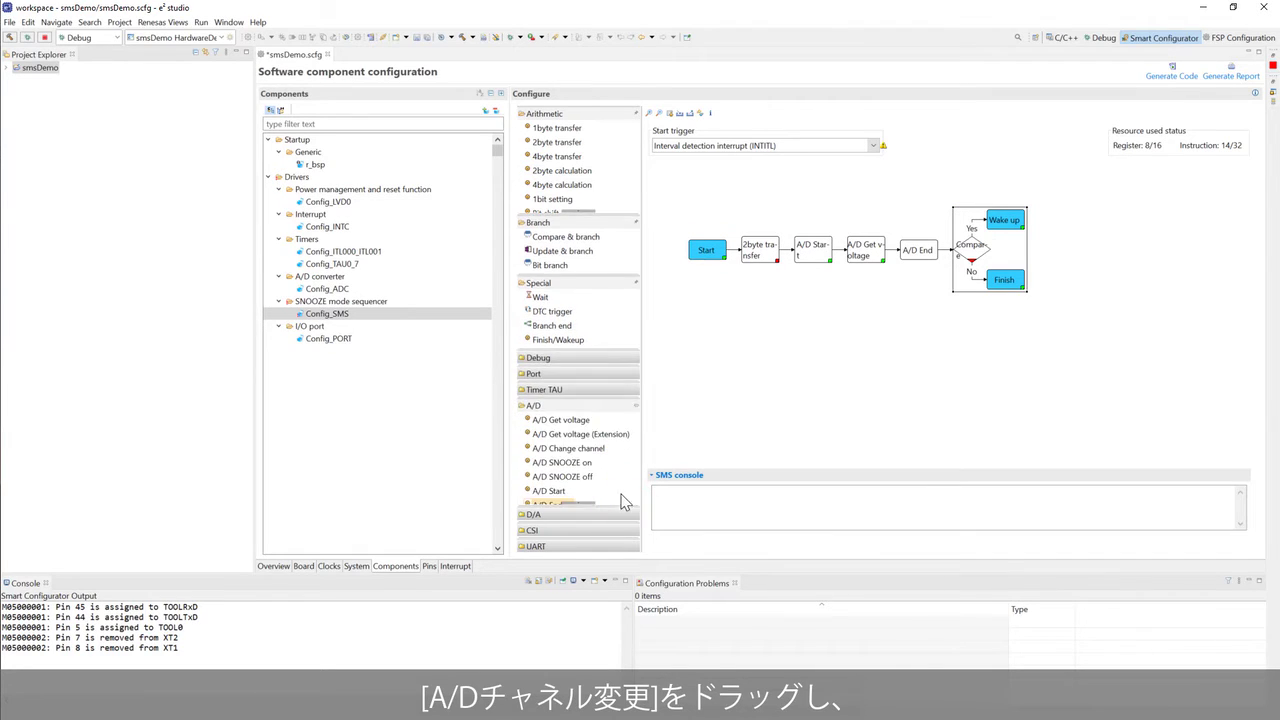
pyautogui.moveTo(595, 448); pyautogui.dragTo(792, 258)
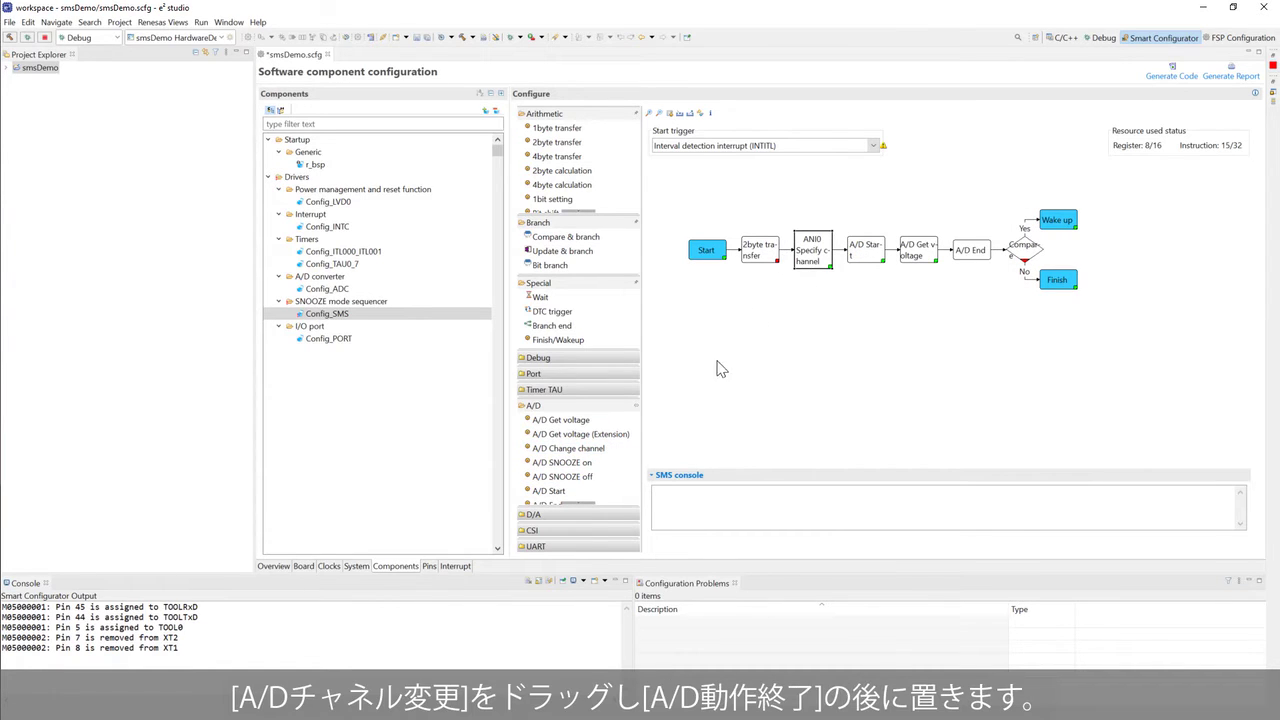
pyautogui.moveTo(580, 448); pyautogui.dragTo(1000, 256)
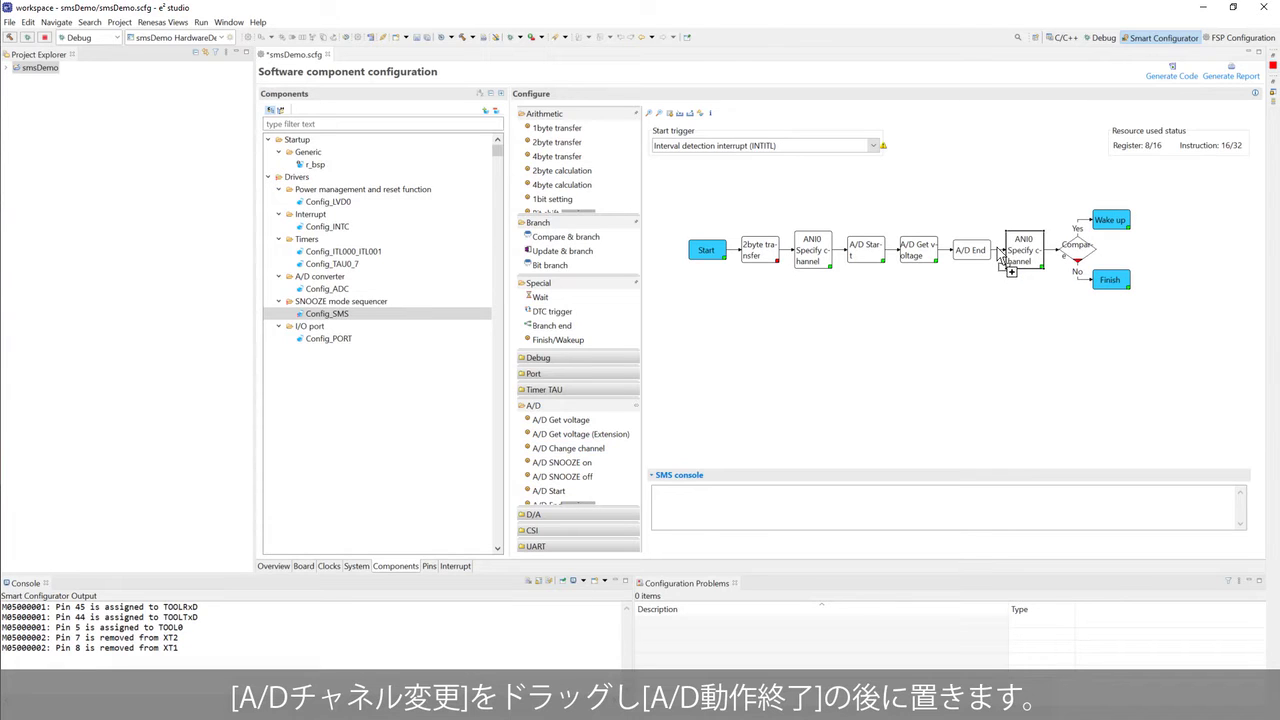
pyautogui.moveTo(576, 251); pyautogui.dragTo(948, 257)
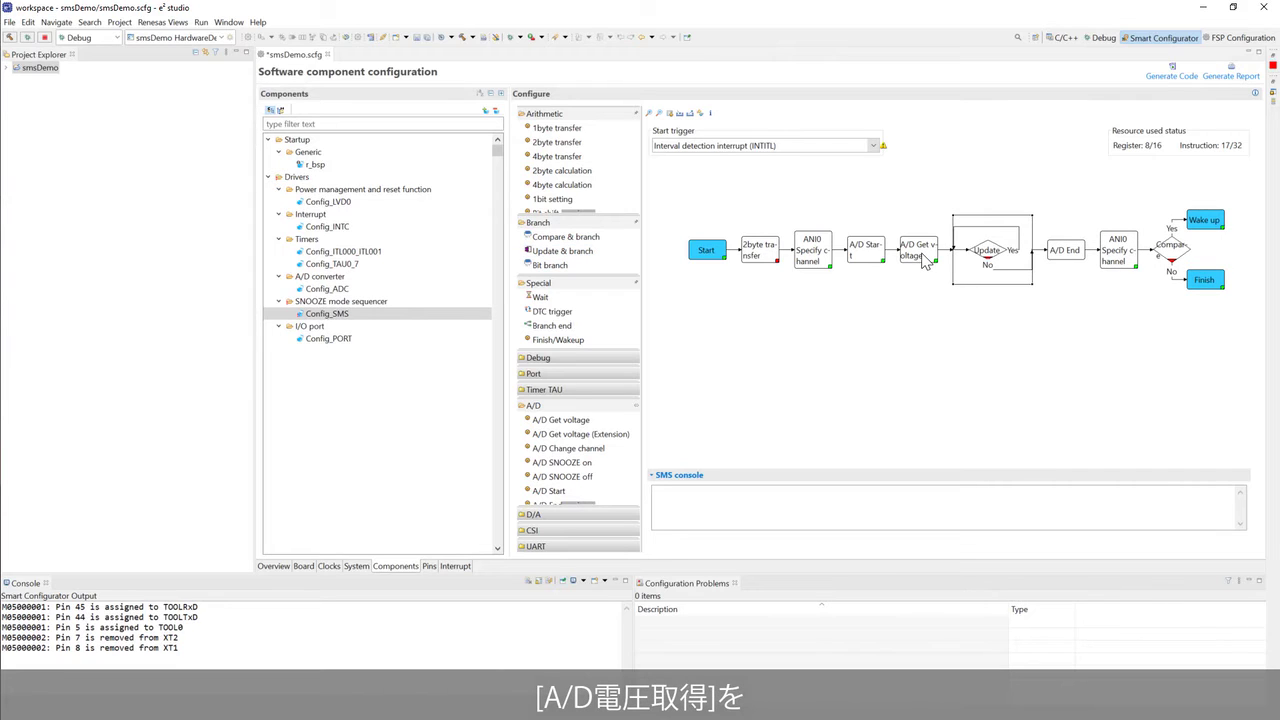
pyautogui.moveTo(925, 260); pyautogui.dragTo(966, 262)
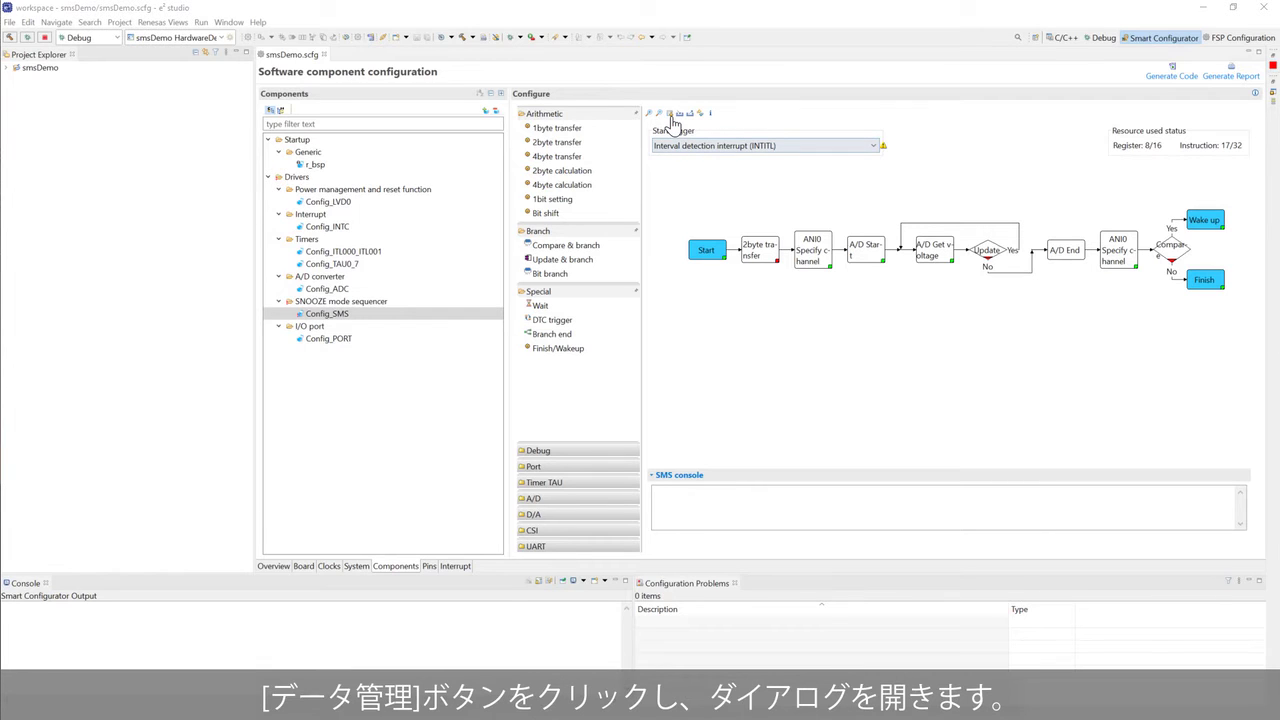
# - Replace adc_result with val_adcr, val_adcr_th, val_loop (initial 2) and addr_adcr_th in Data Management
pyautogui.click(670, 114)
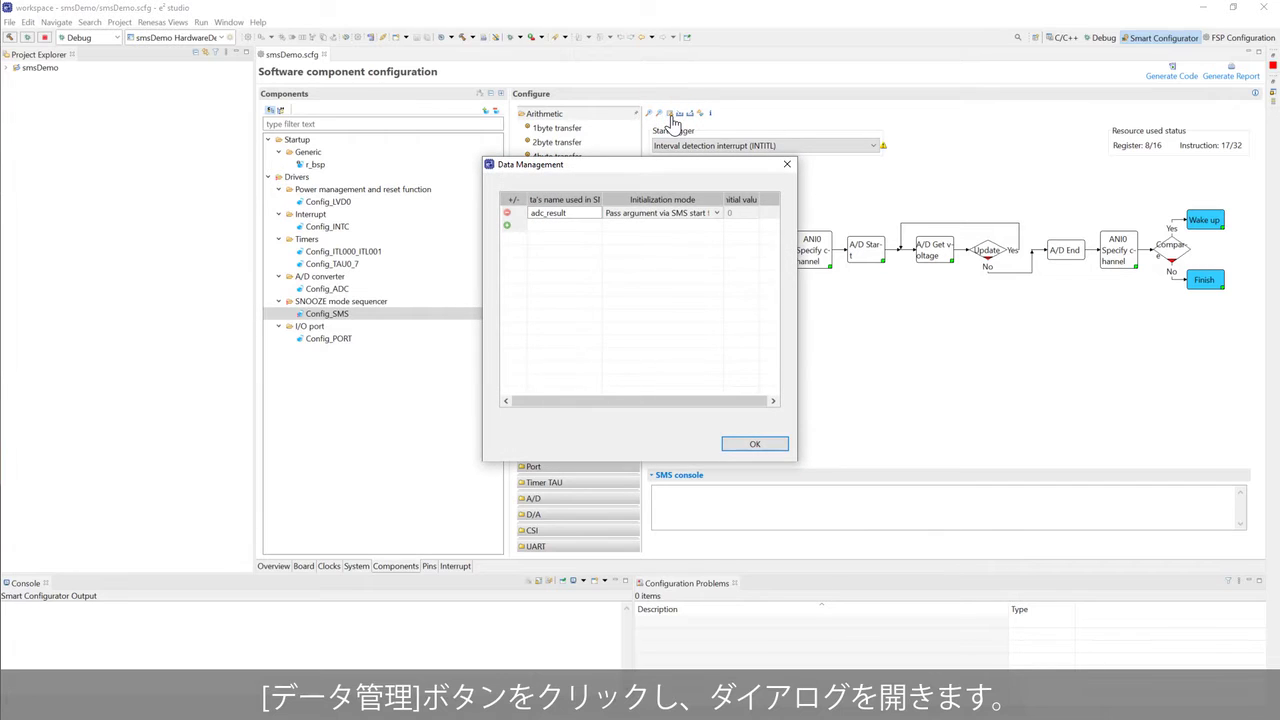
pyautogui.click(507, 213)
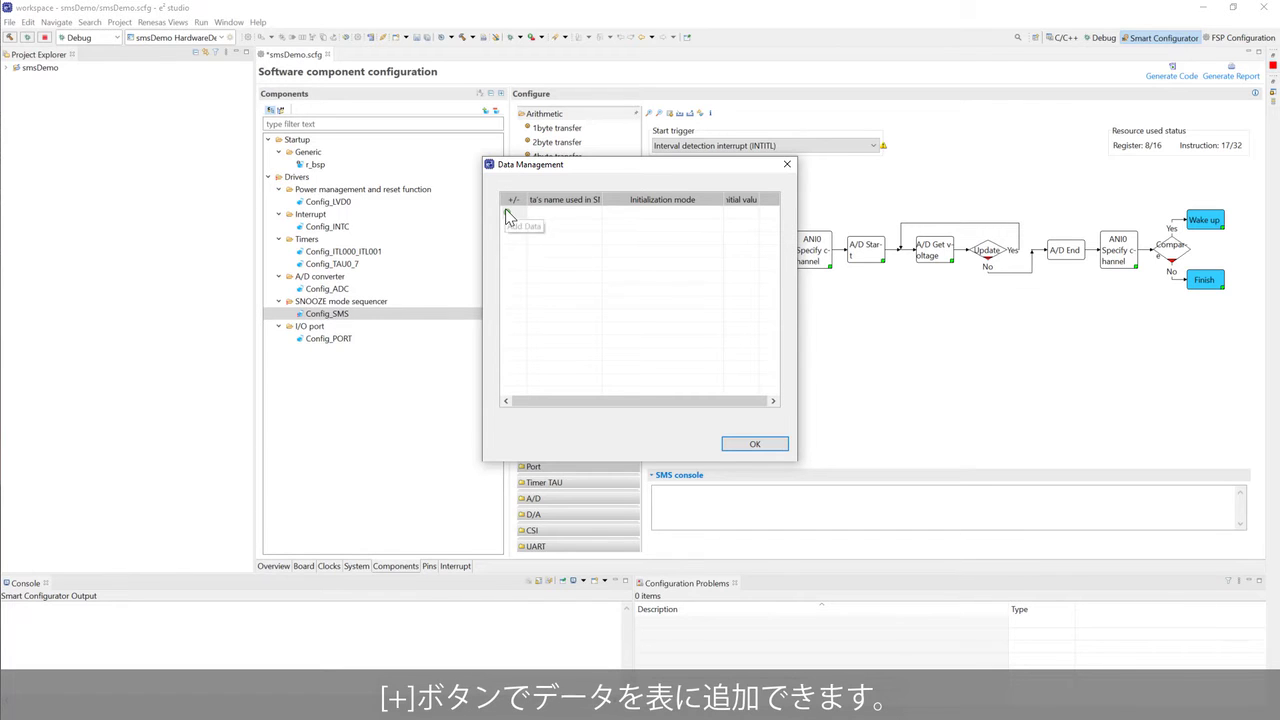
pyautogui.click(507, 214)
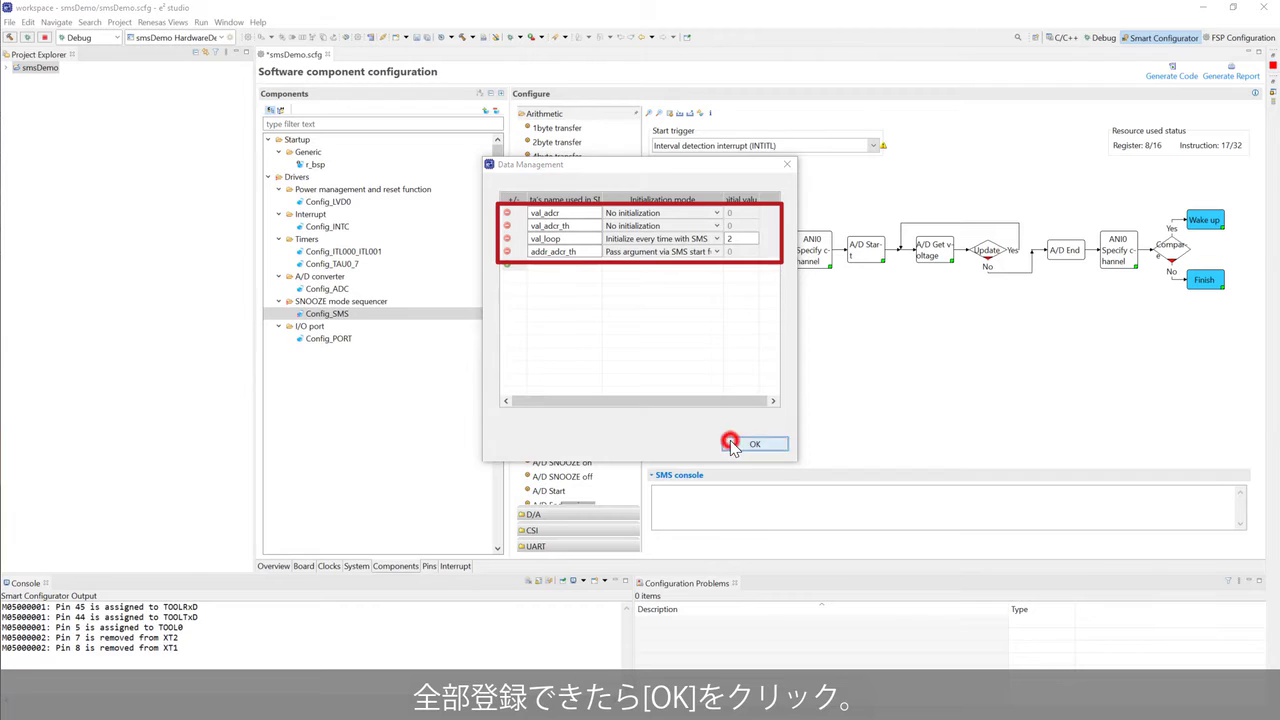
pyautogui.click(753, 444)
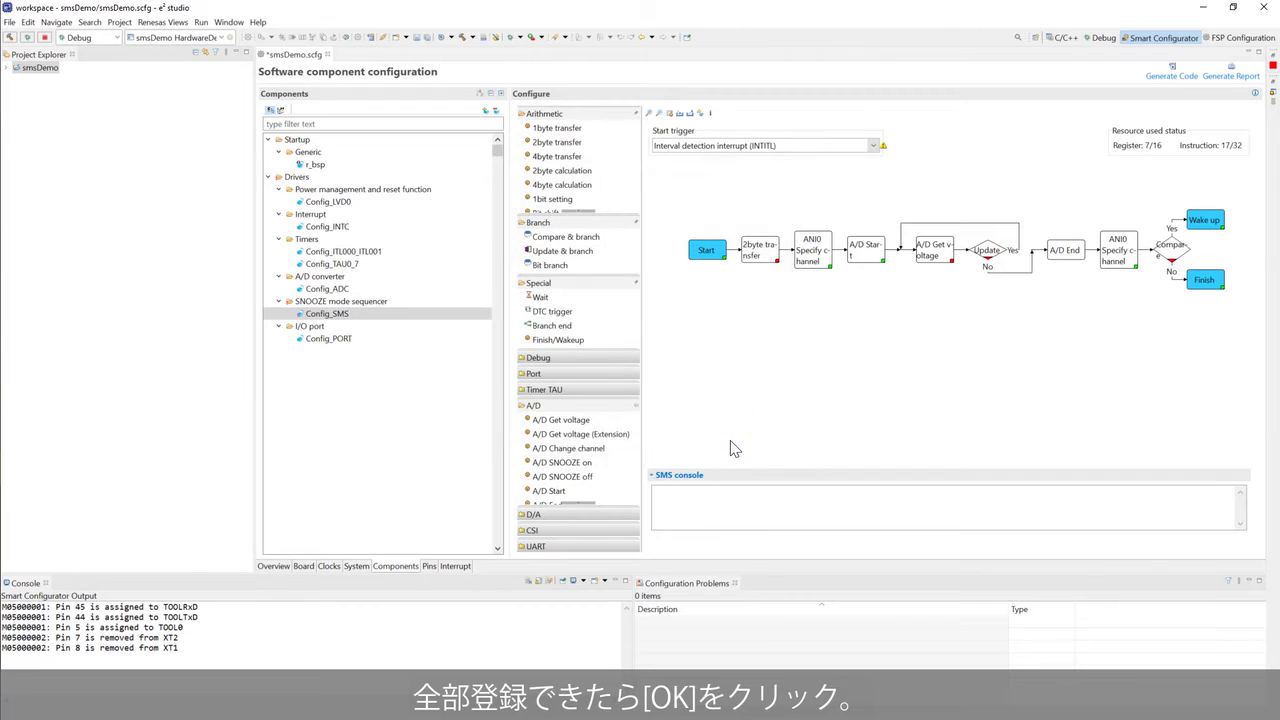
# - Set the 2byte transfer to copy from address addr_adcr_th into variable val_adcr_th
pyautogui.doubleClick(762, 256)
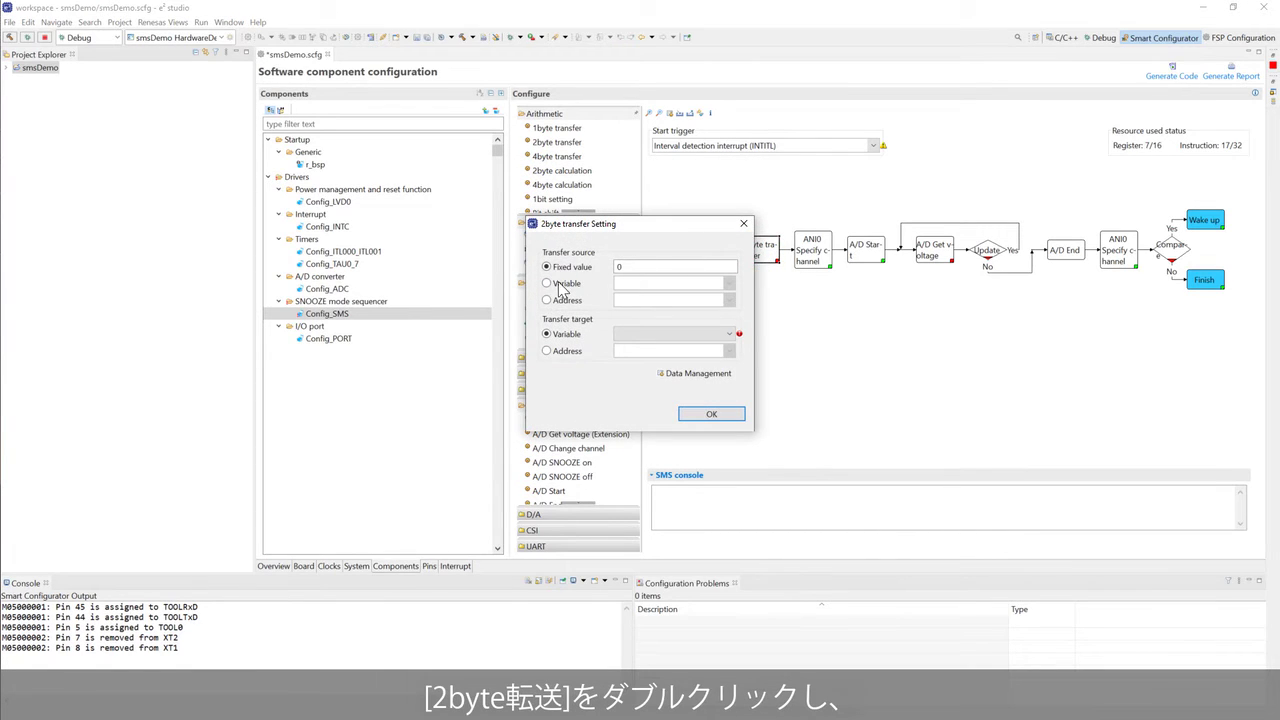
pyautogui.click(567, 301)
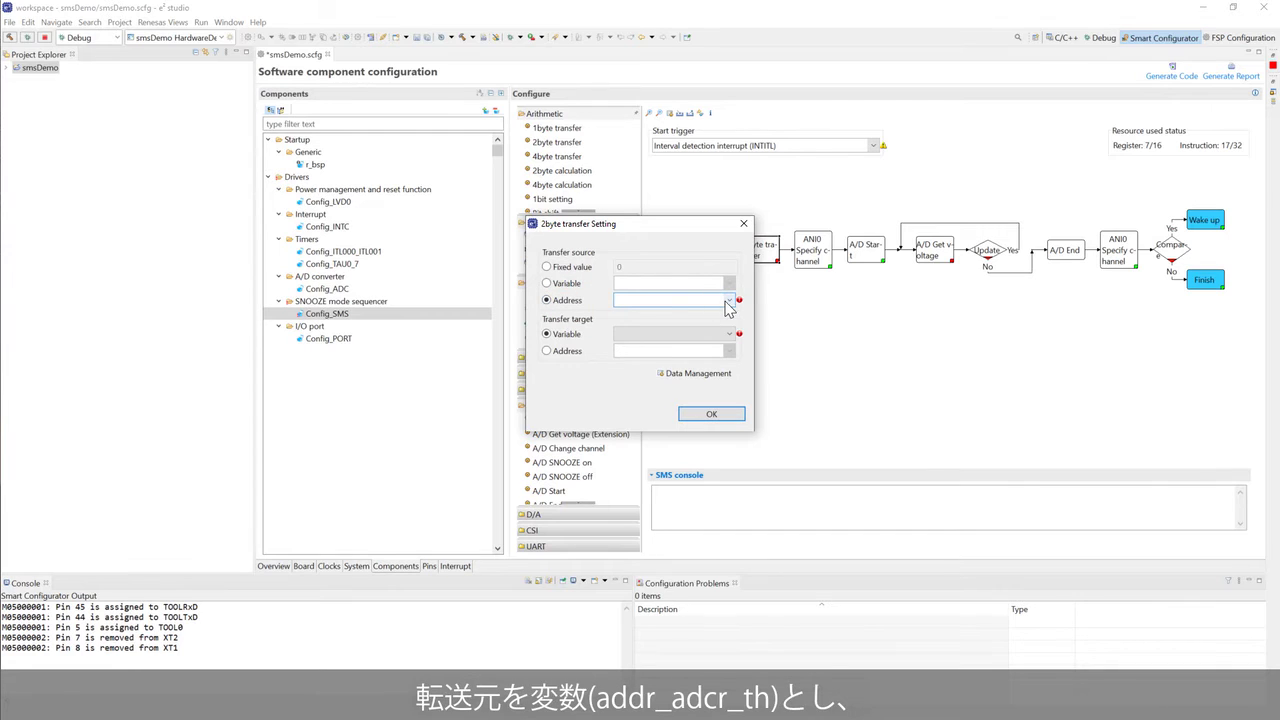
pyautogui.click(729, 300)
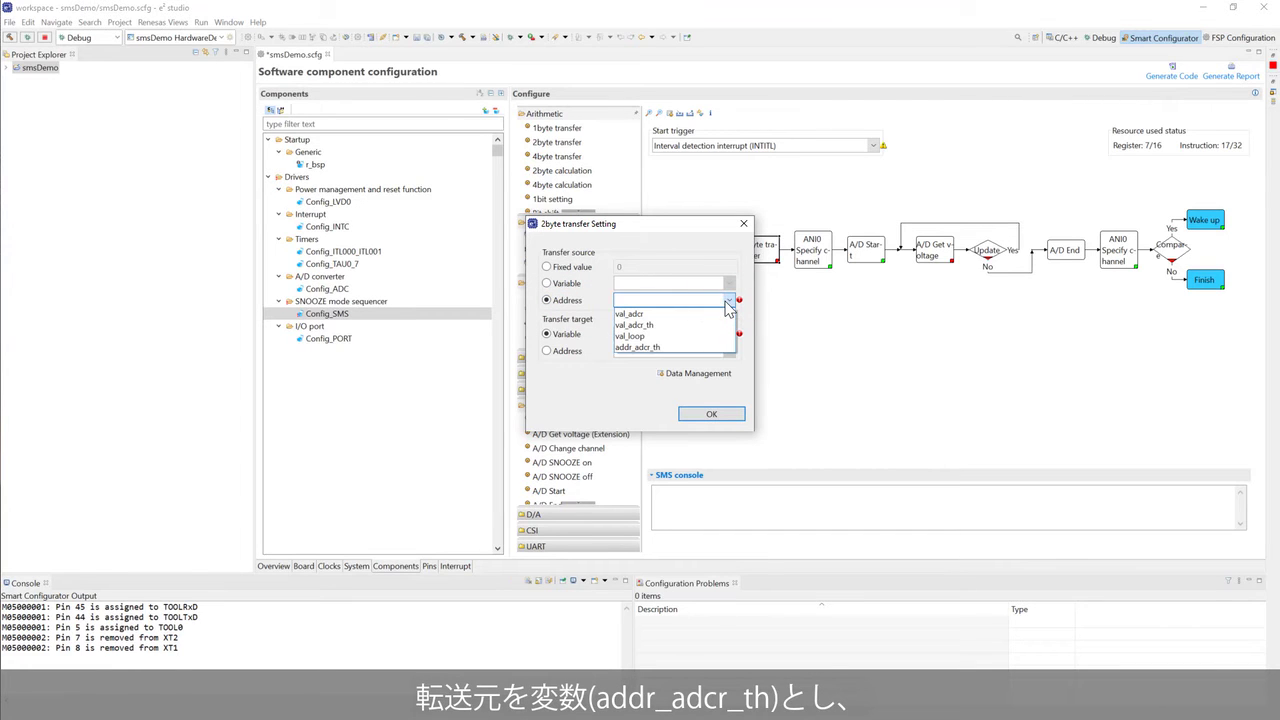
pyautogui.click(690, 347)
pyautogui.click(712, 334)
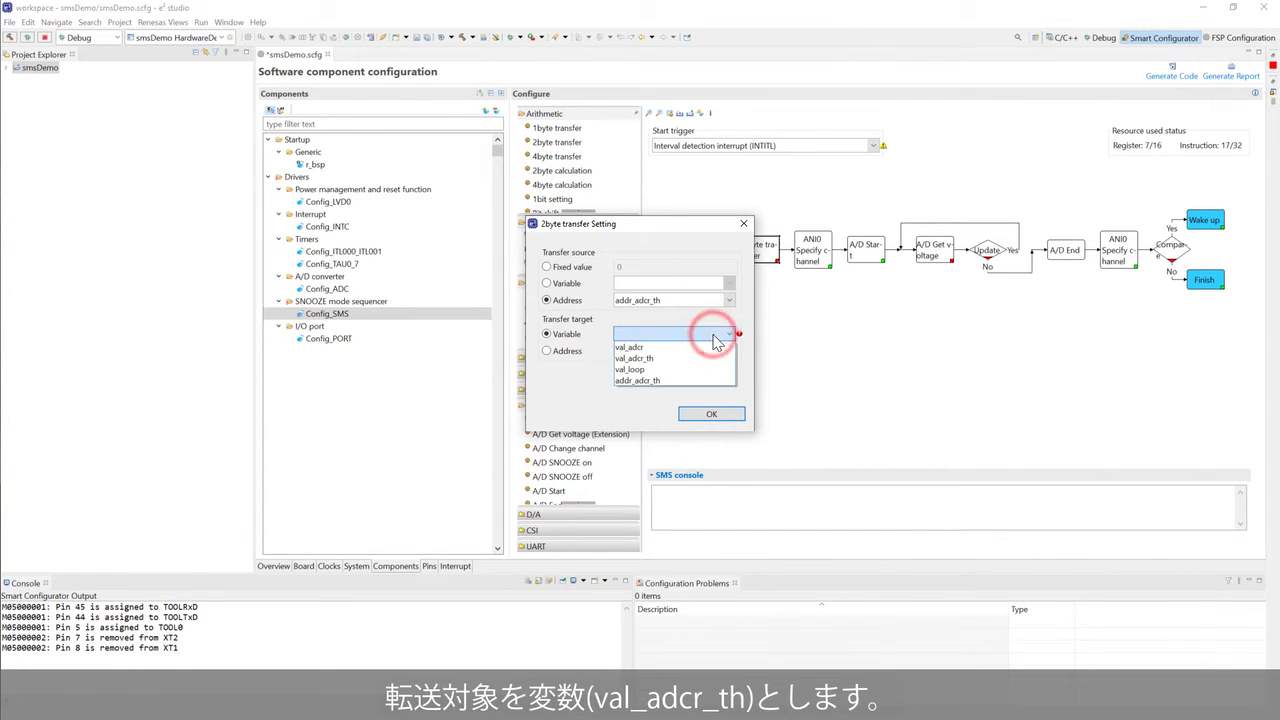
pyautogui.click(697, 360)
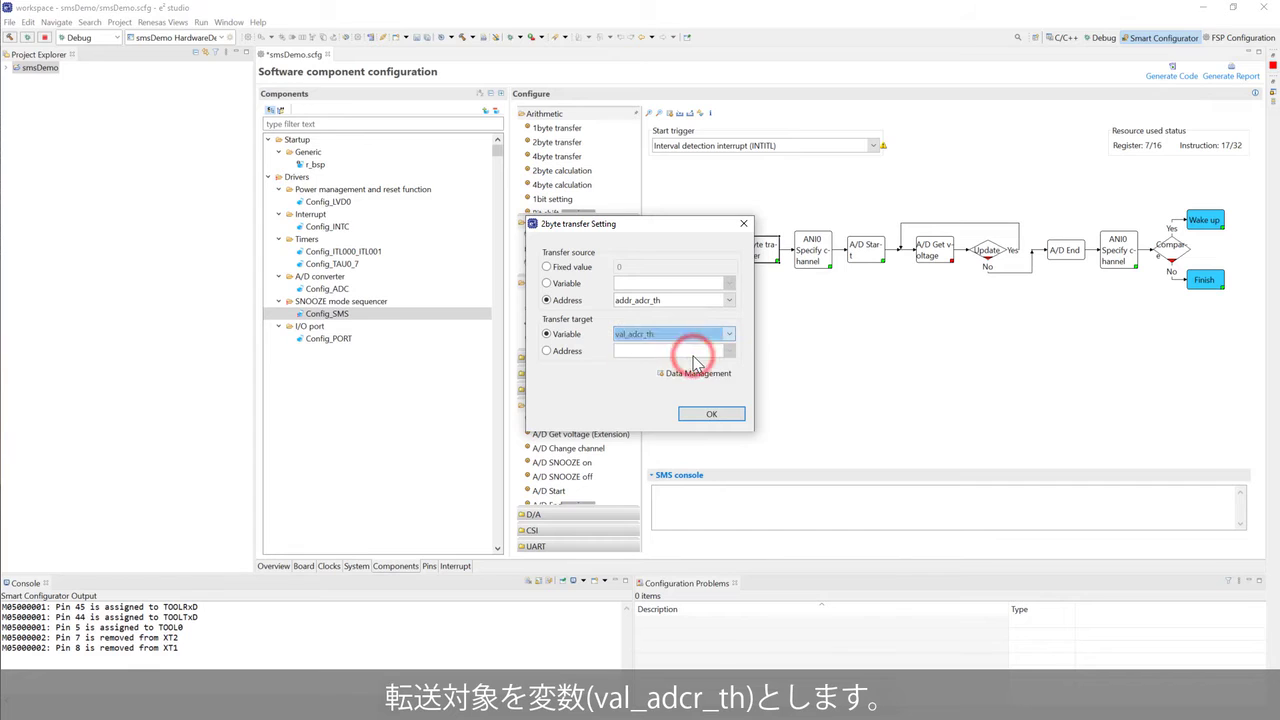
pyautogui.click(706, 413)
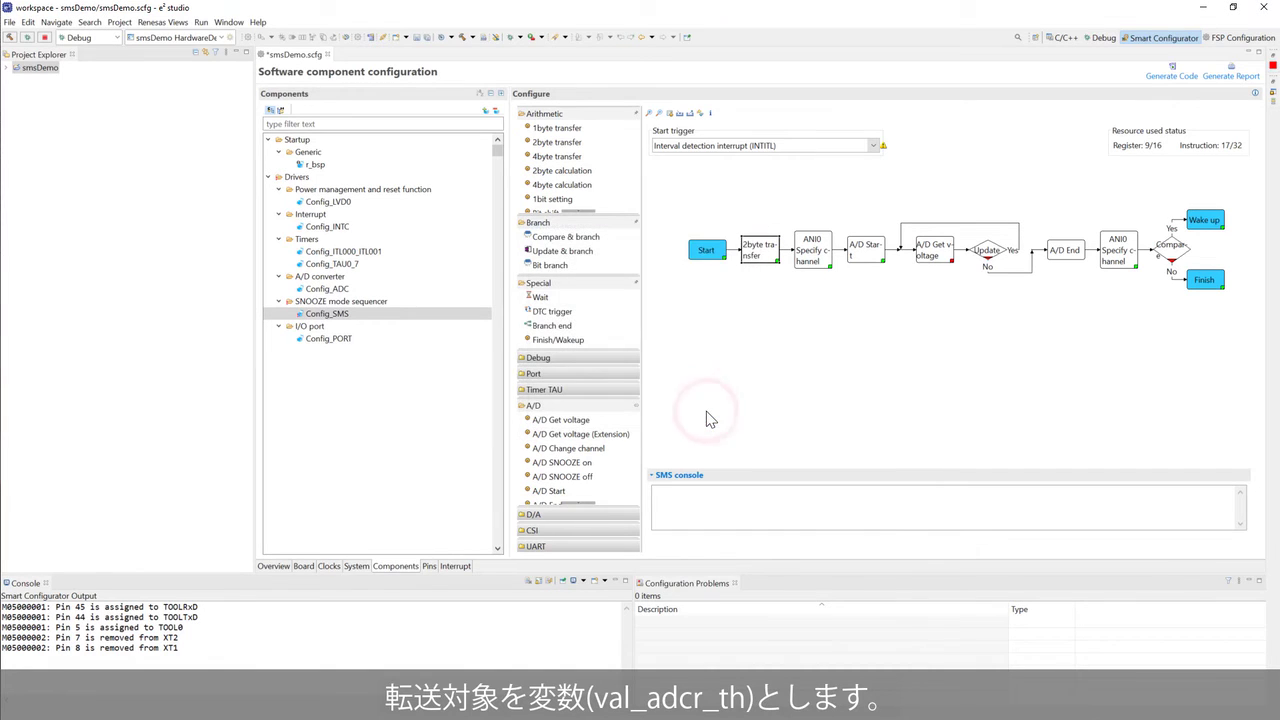
# - Set the ANI0 block's channel to Internal reference voltage and store the A/D result in val_adcr
pyautogui.doubleClick(813, 258)
pyautogui.click(736, 328)
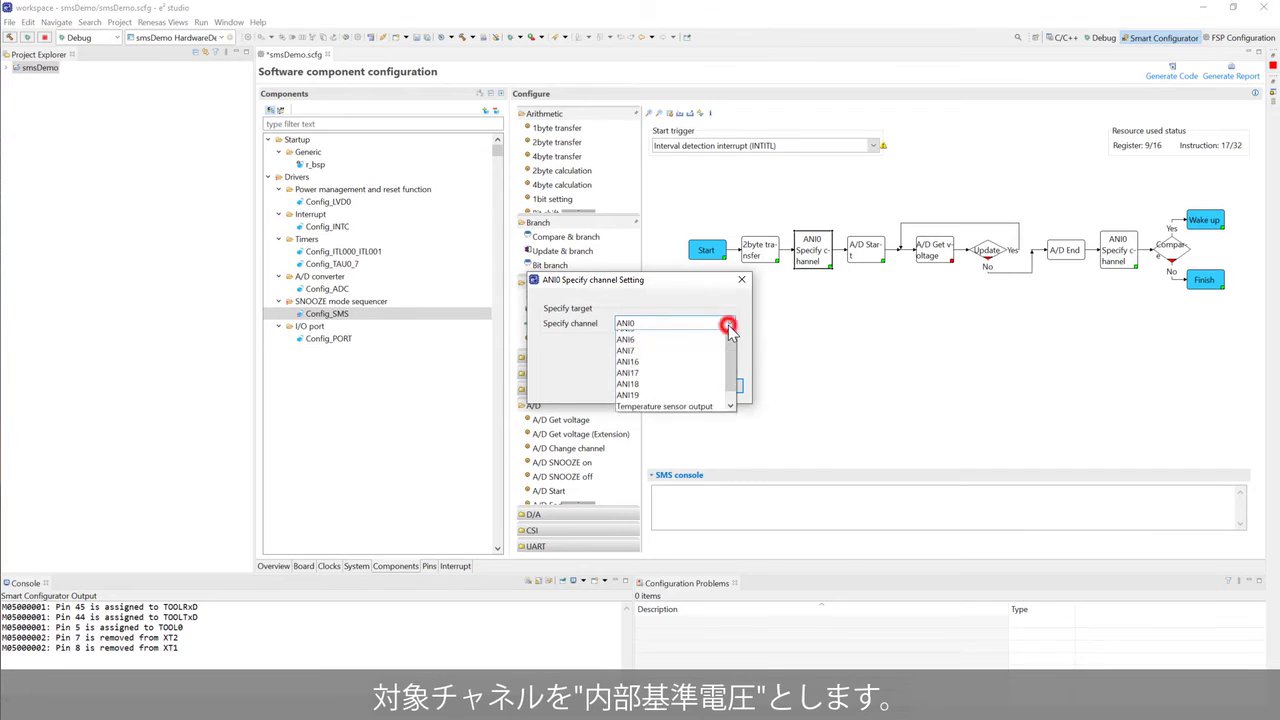
pyautogui.scroll(-1, 690, 420)
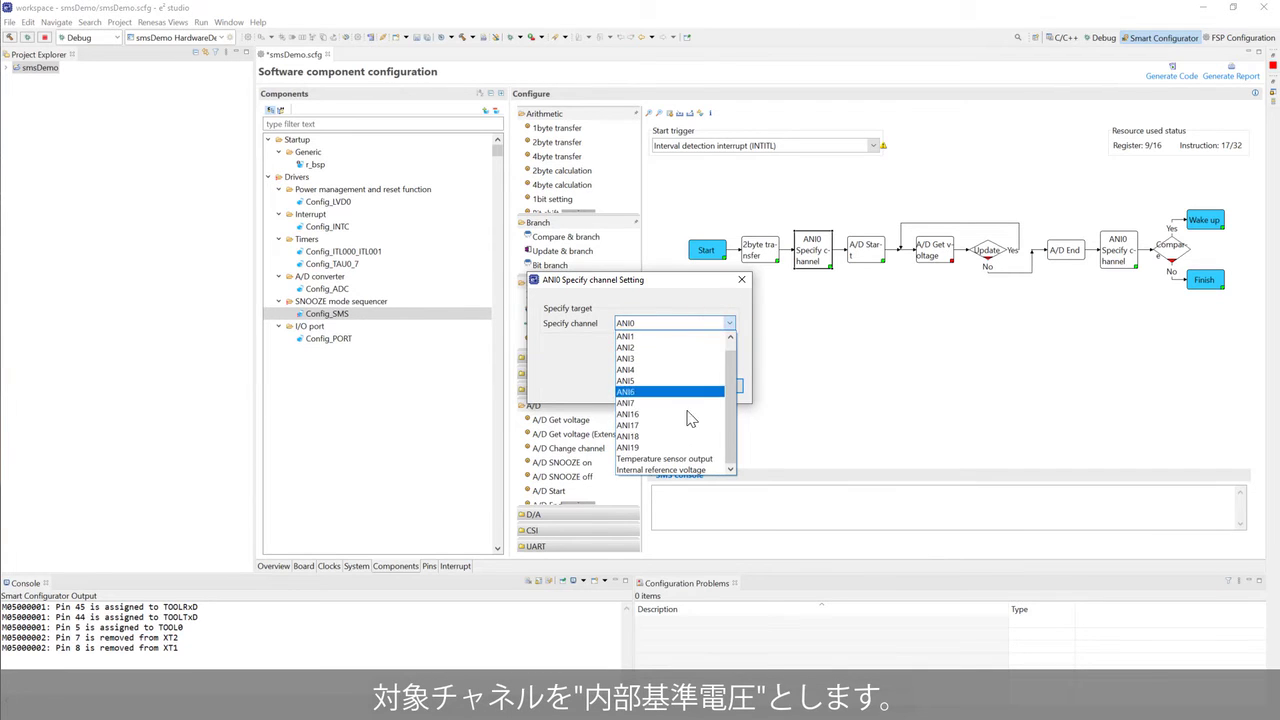
pyautogui.click(670, 469)
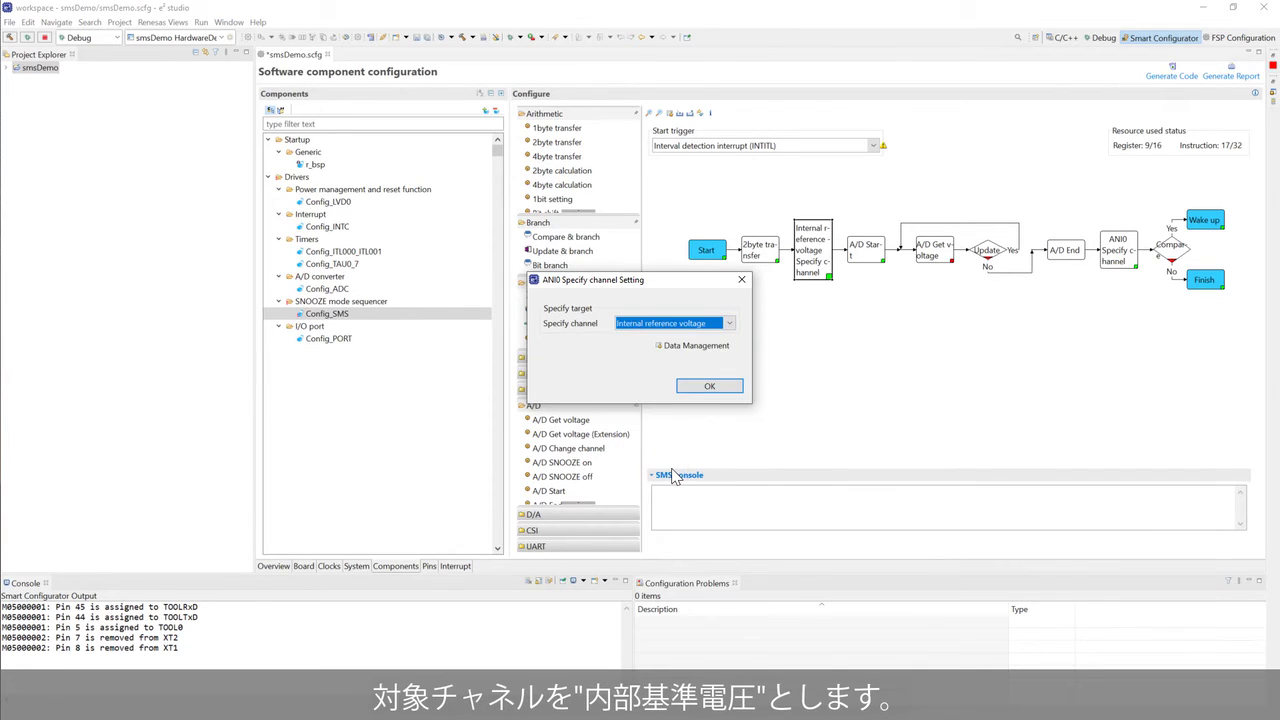
pyautogui.click(709, 386)
pyautogui.doubleClick(933, 260)
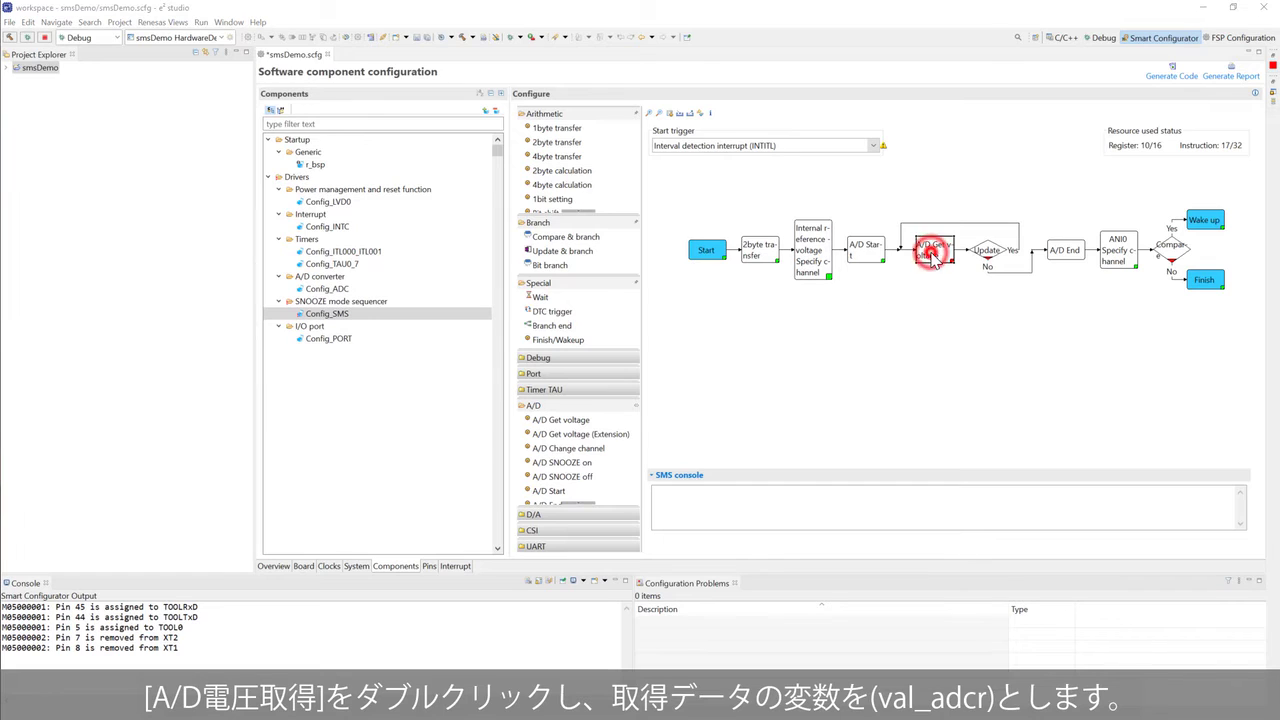
pyautogui.write('val_adcr')
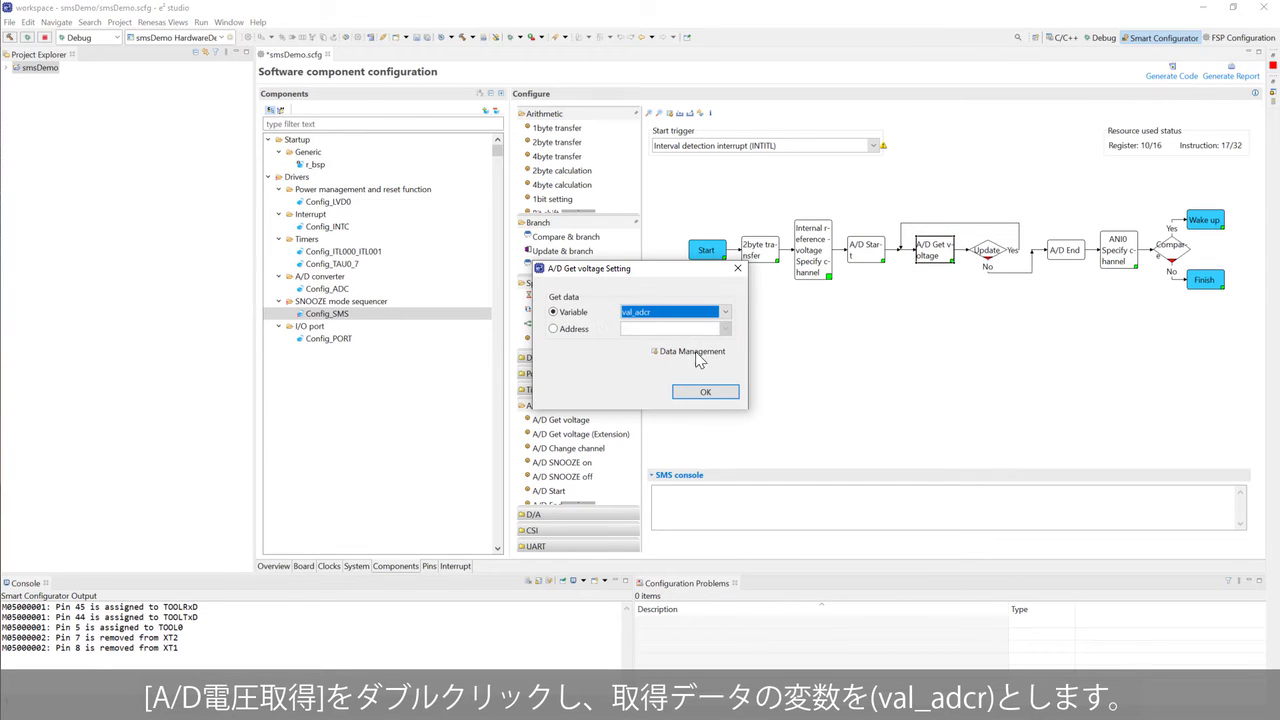
pyautogui.click(705, 395)
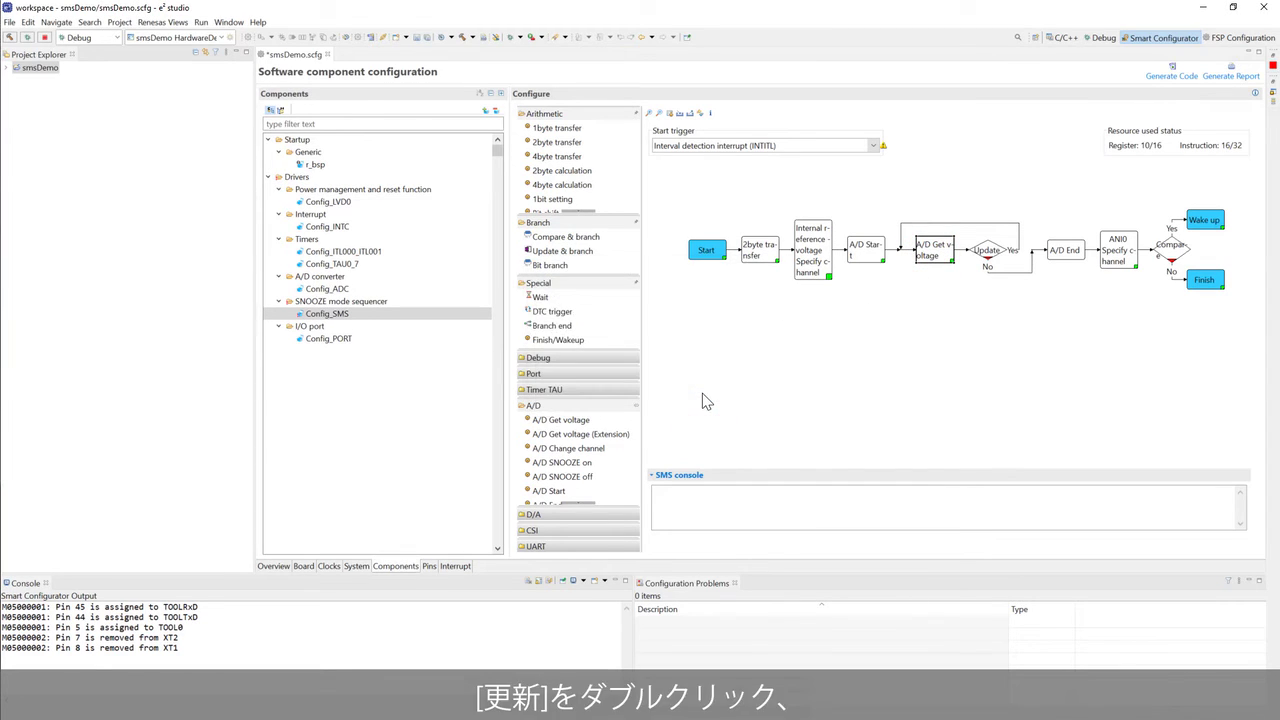
# - Make Update decrement val_loop by 1 while not 0, and Compare branch on val_adcr ≥ val_adcr_th
pyautogui.doubleClick(985, 255)
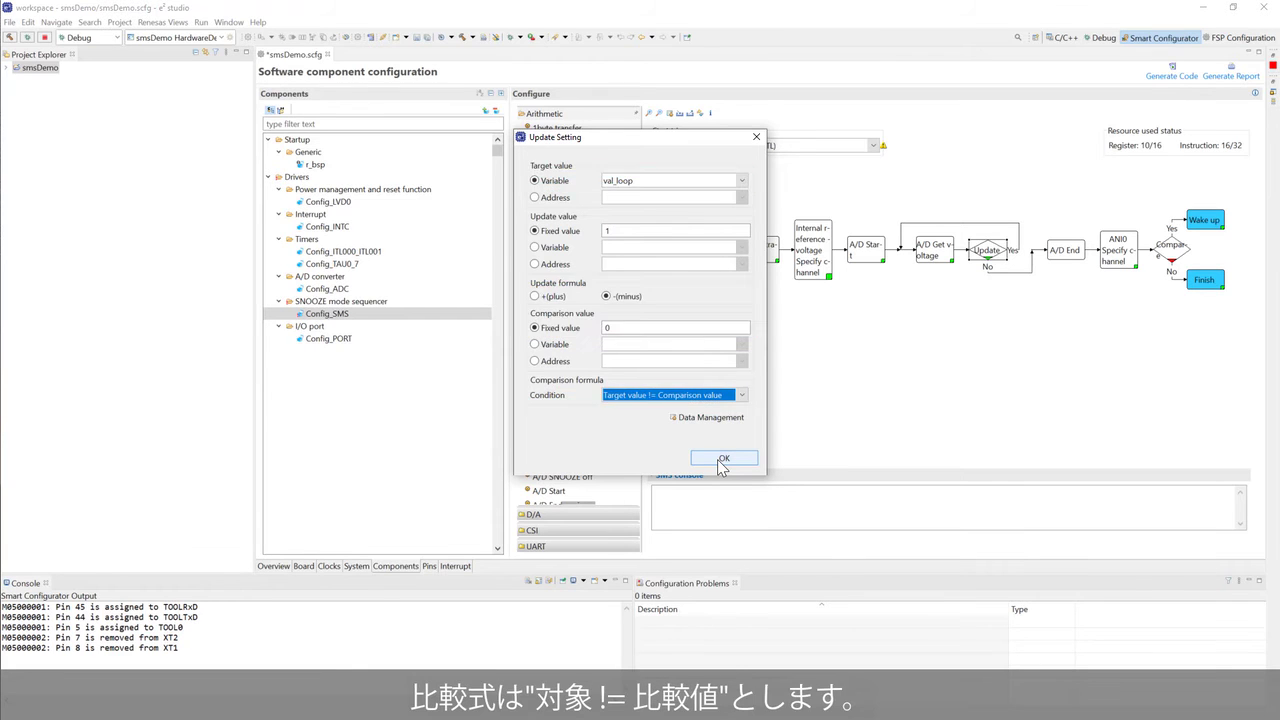
pyautogui.click(722, 459)
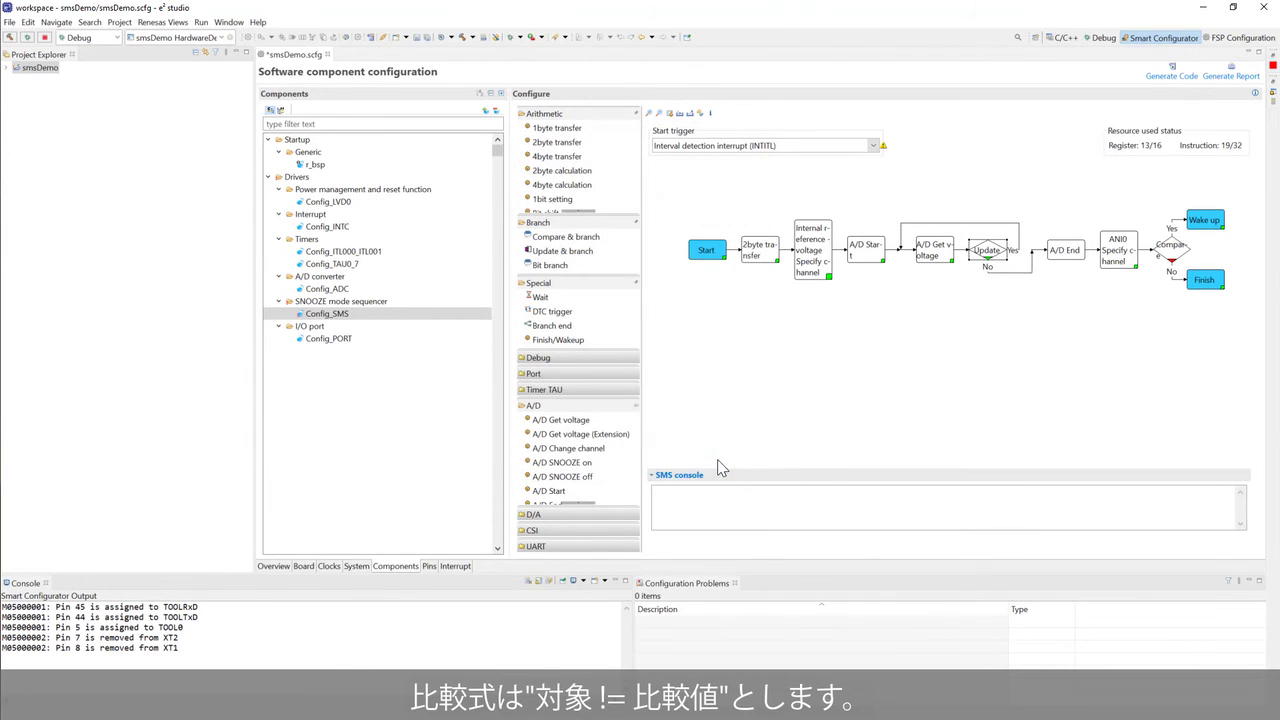
pyautogui.doubleClick(1166, 248)
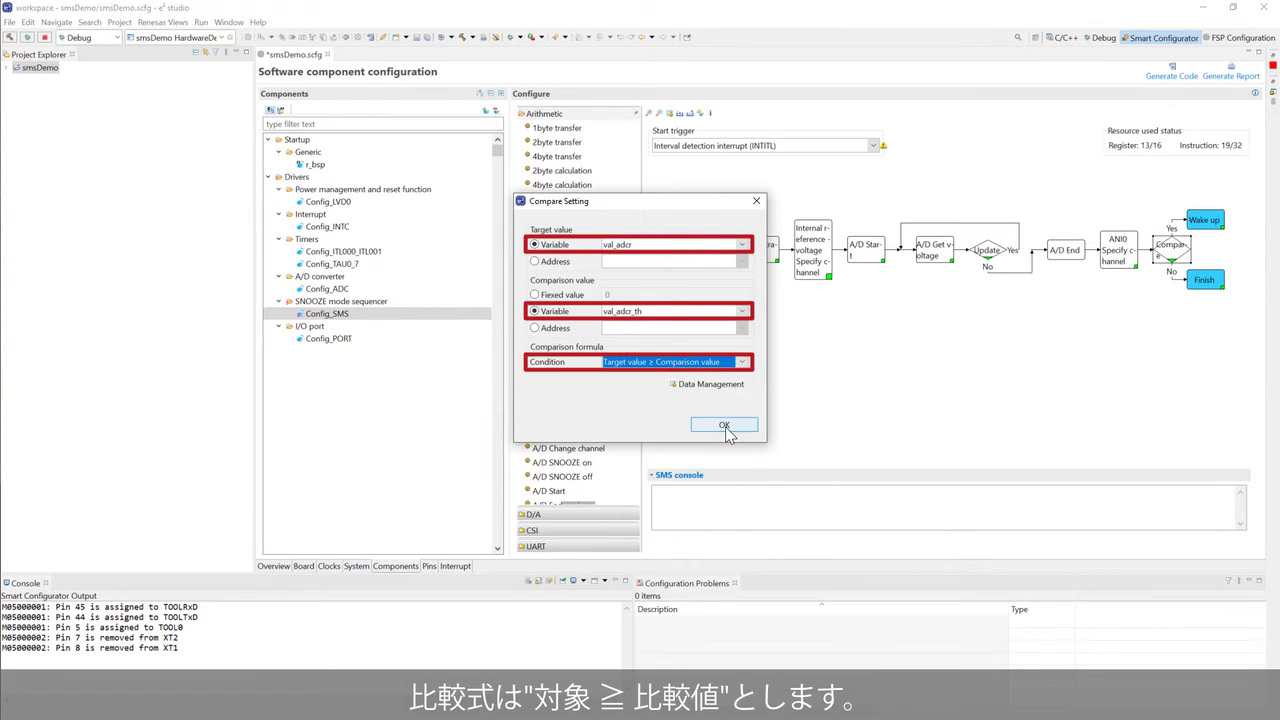
pyautogui.click(724, 423)
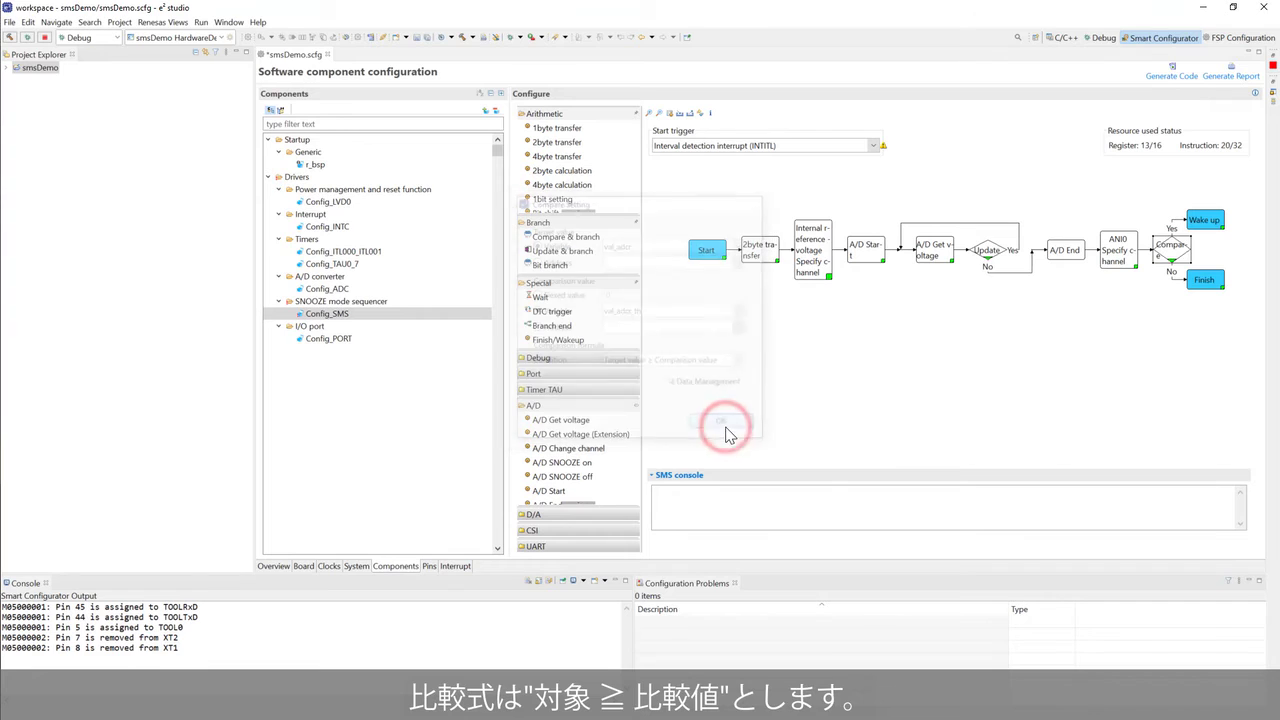
# - Enable the INTP0 interrupt and set the LVD0 reset generation level to 1.860 V
pyautogui.click(370, 227)
pyautogui.click(545, 128)
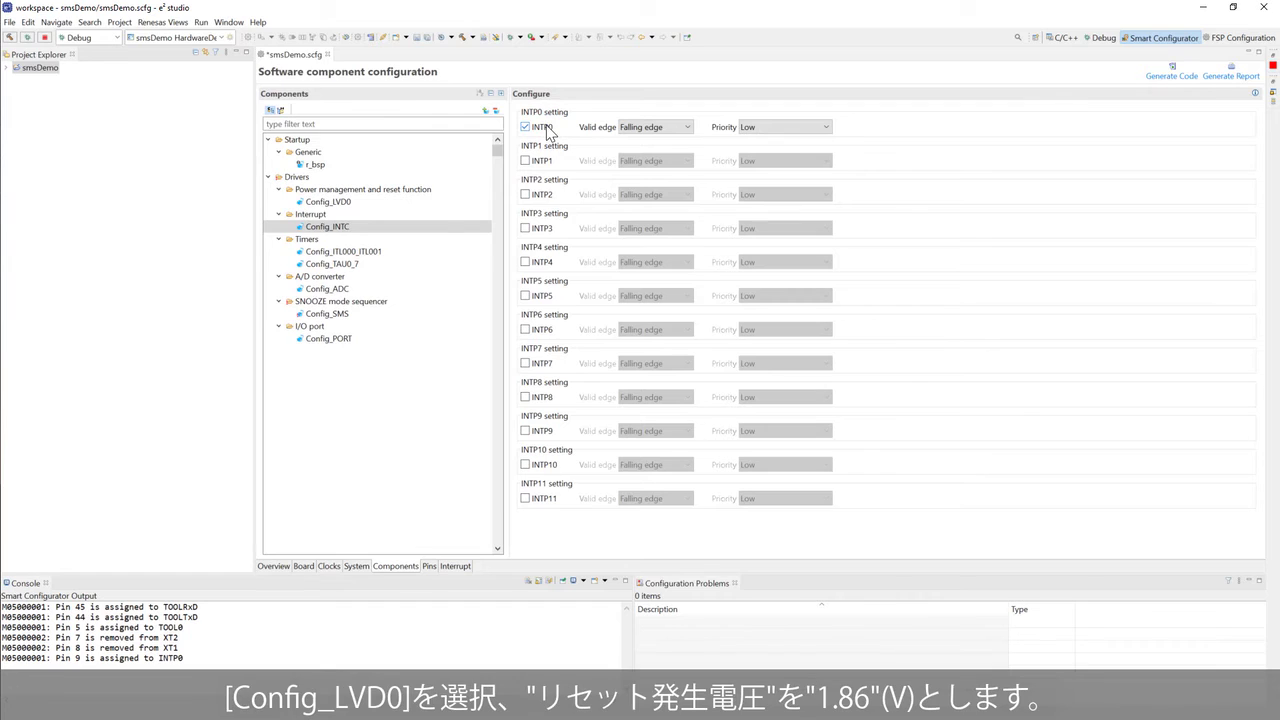
pyautogui.click(330, 201)
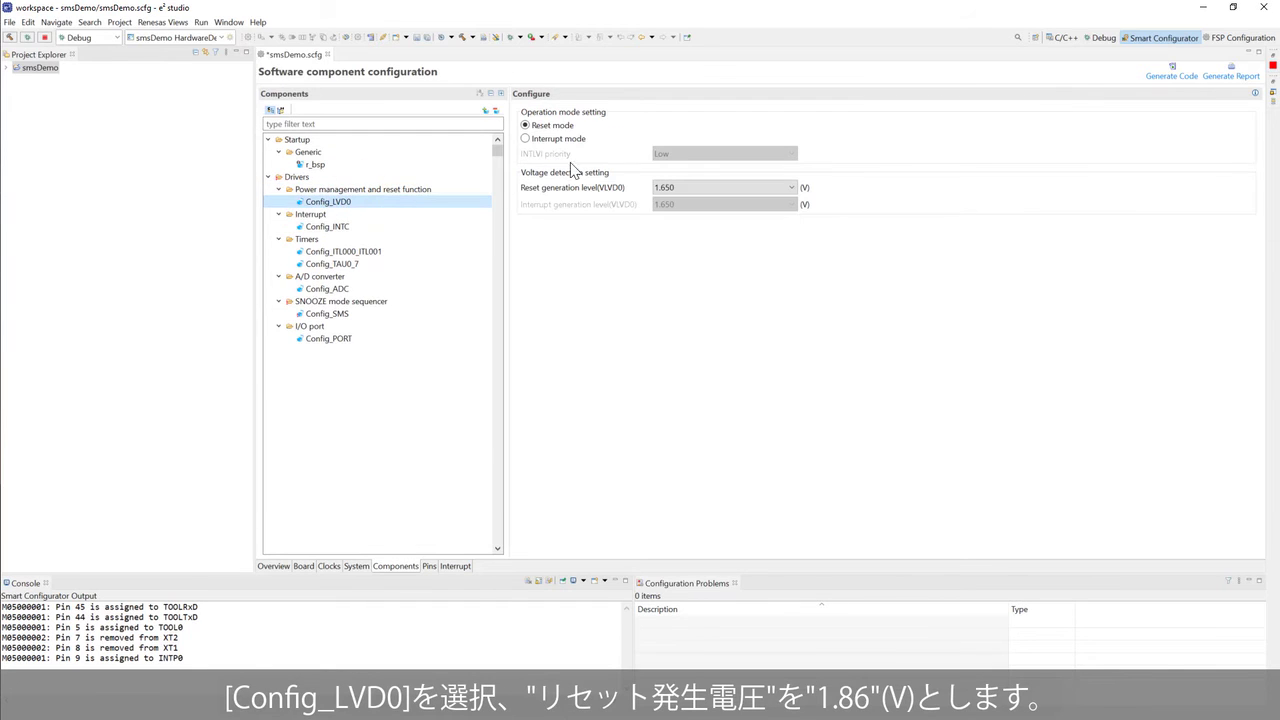
pyautogui.click(670, 188)
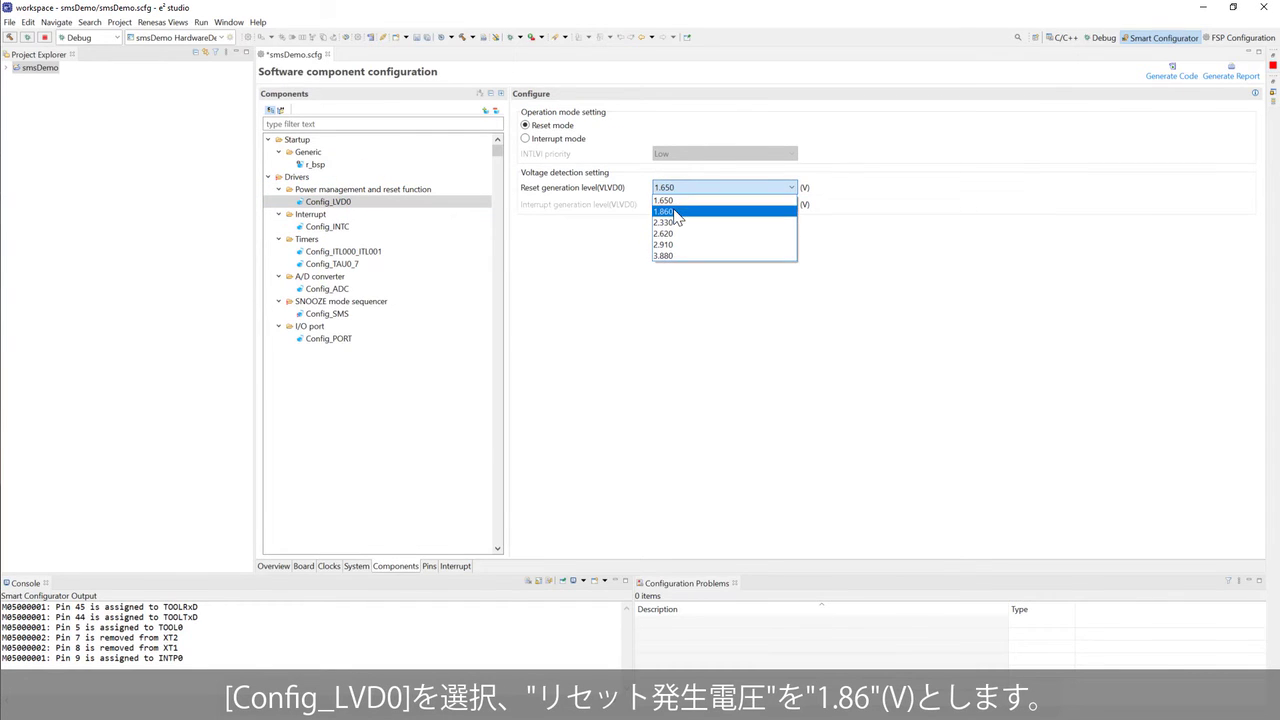
pyautogui.click(676, 216)
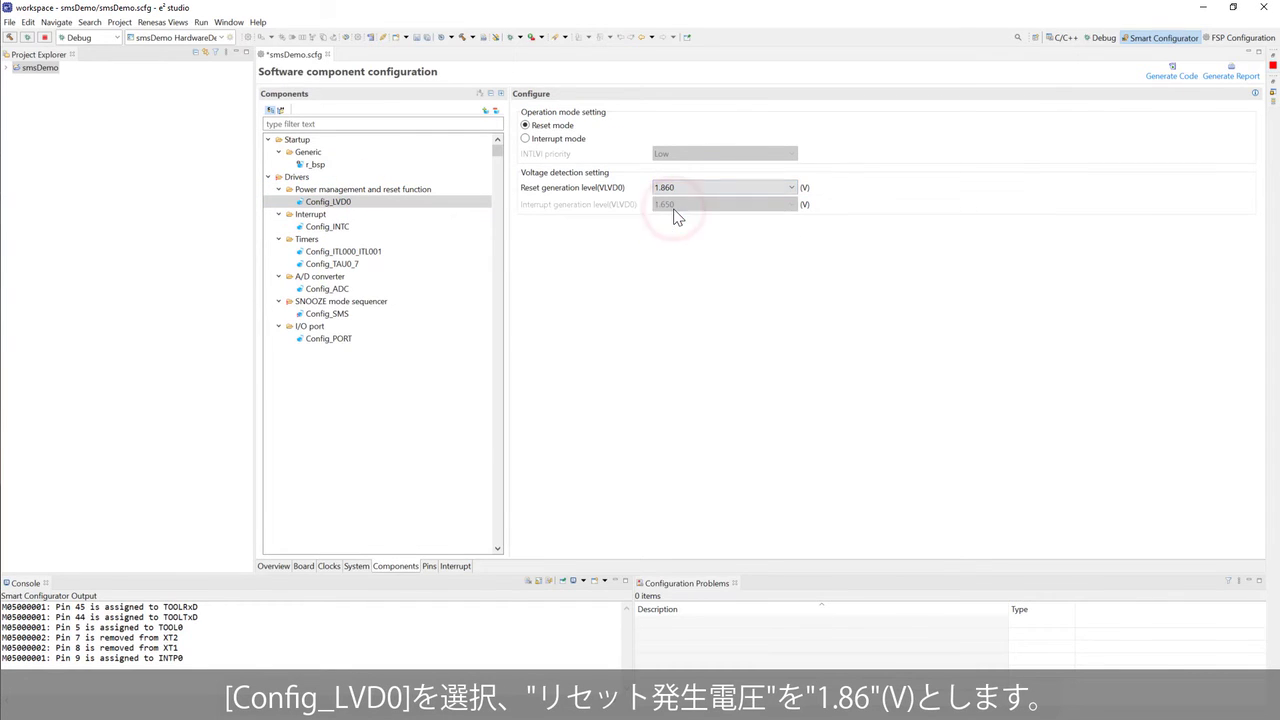
# - Enable PORT5 and make P52 and P53 outputs driving a high level
pyautogui.click(340, 340)
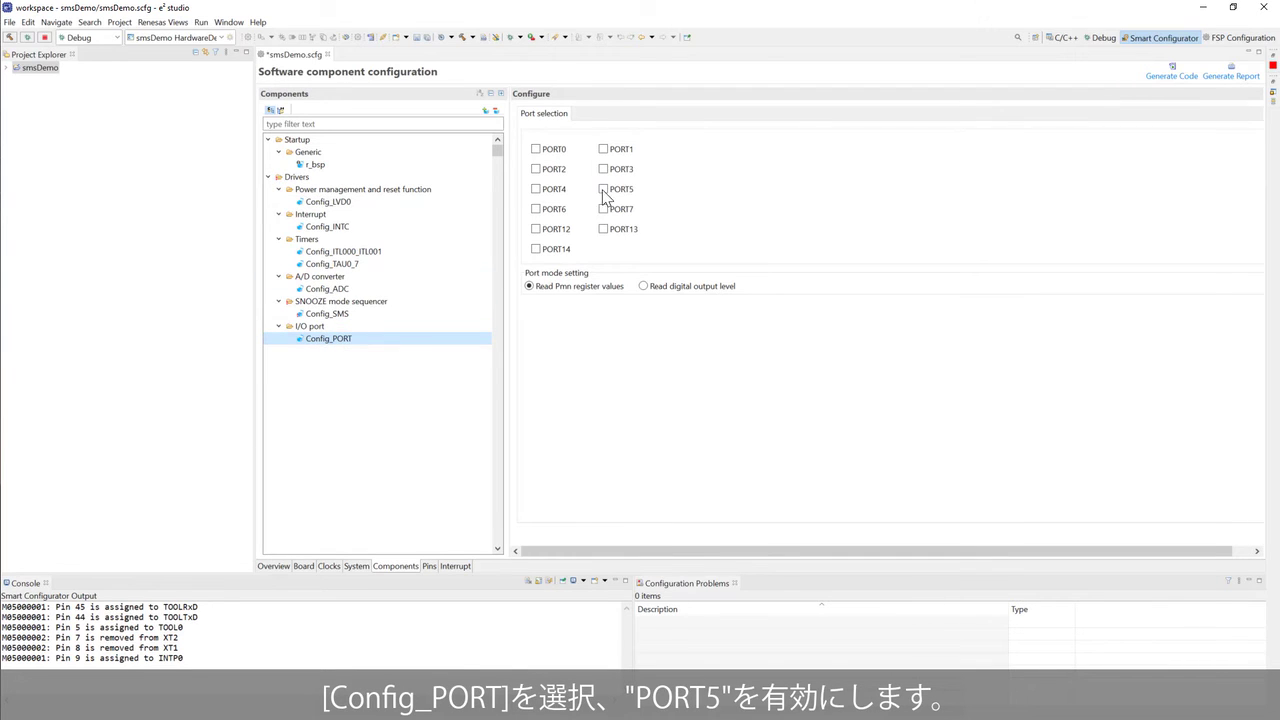
pyautogui.click(603, 190)
pyautogui.click(586, 115)
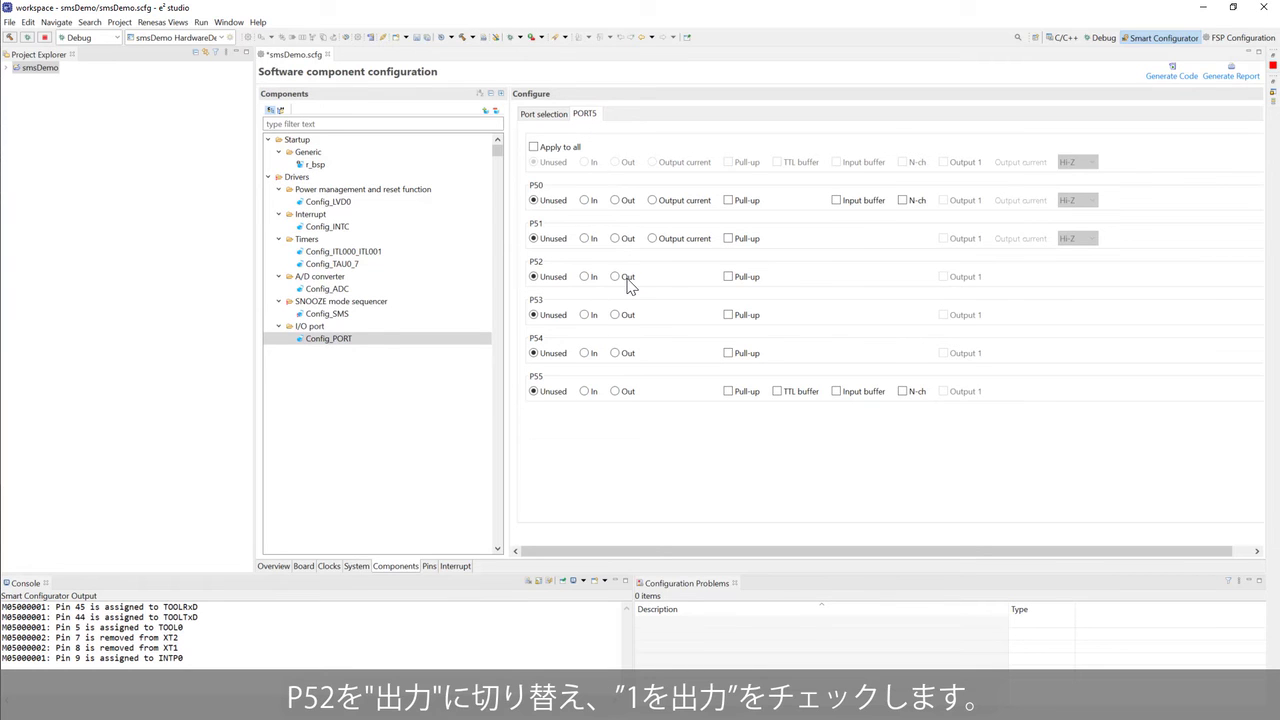
pyautogui.click(616, 277)
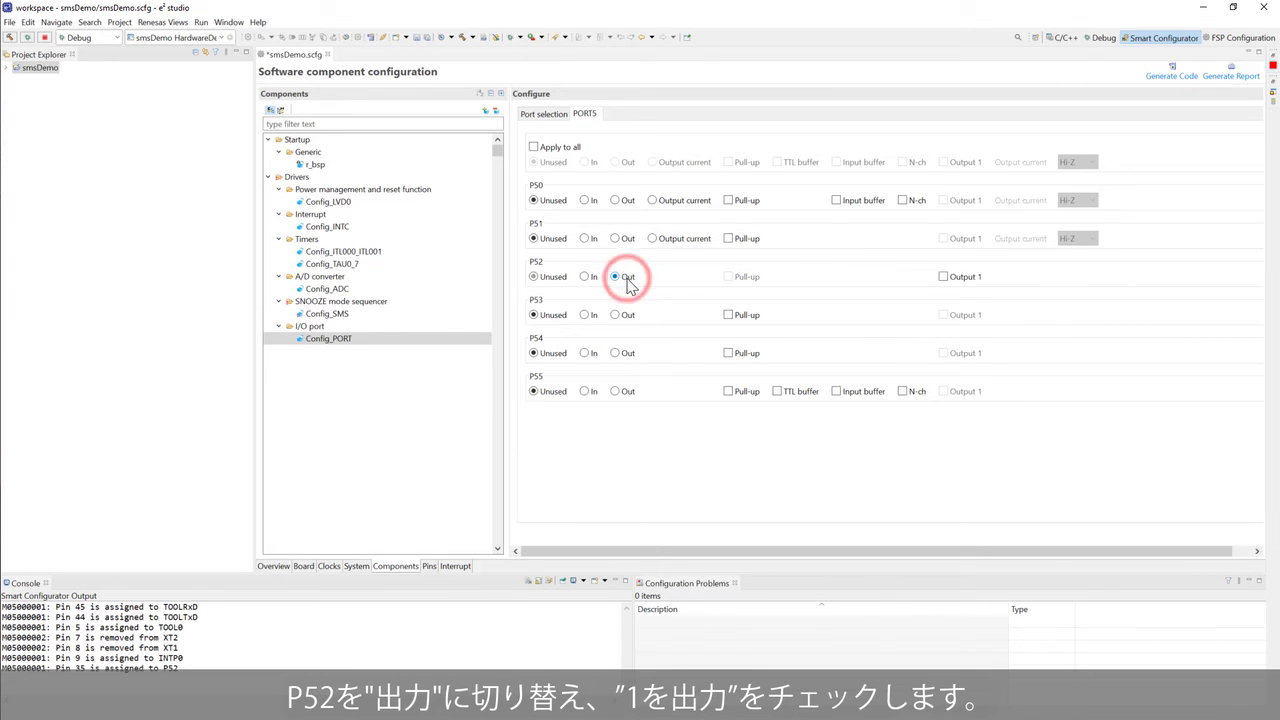
pyautogui.click(944, 277)
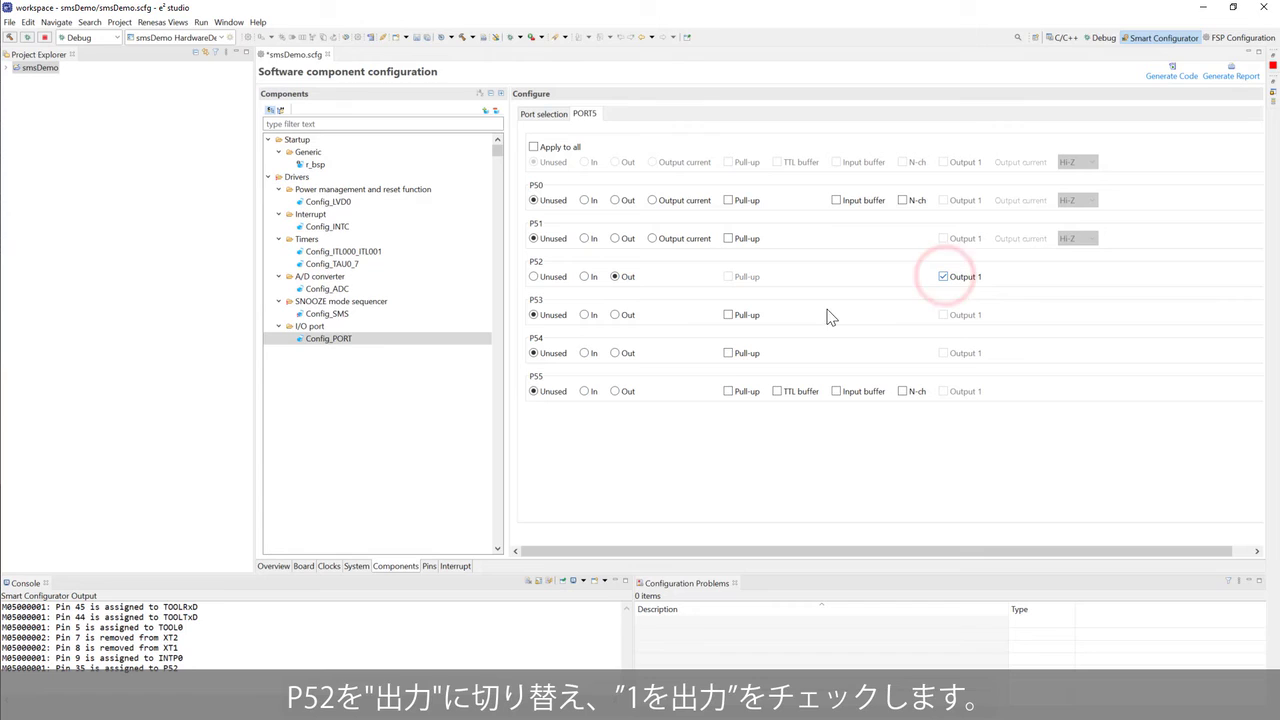
pyautogui.click(615, 315)
pyautogui.click(942, 316)
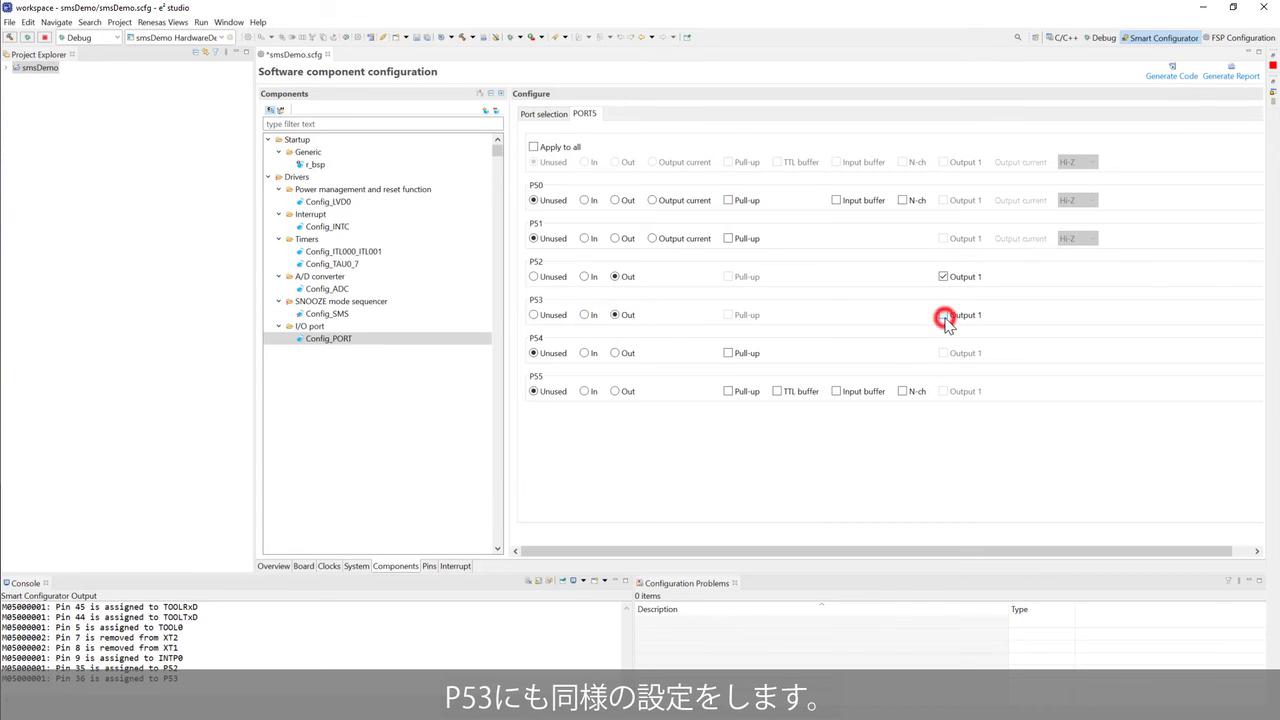
# - Check the ITL000_ITL001 1000 ms and TAU0_7 1 ms (Level 2) timer settings, then bring up Config_ADC
pyautogui.click(408, 253)
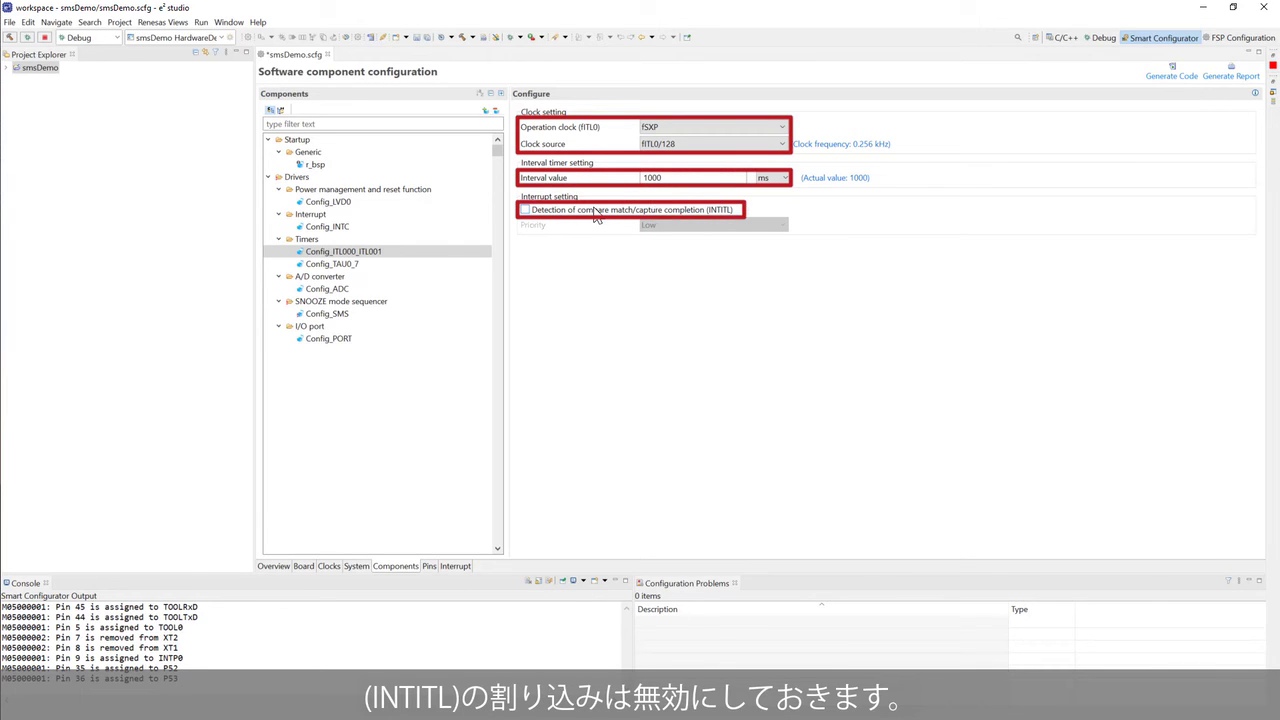
pyautogui.click(386, 266)
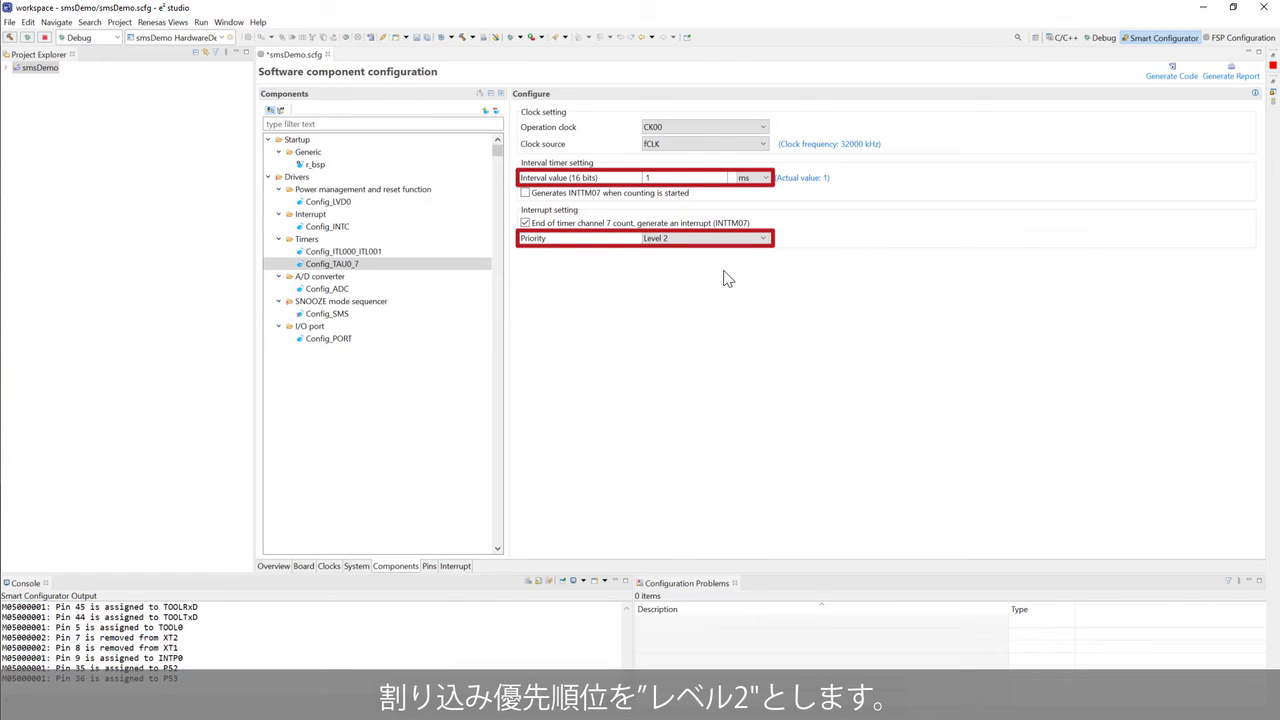
pyautogui.click(444, 287)
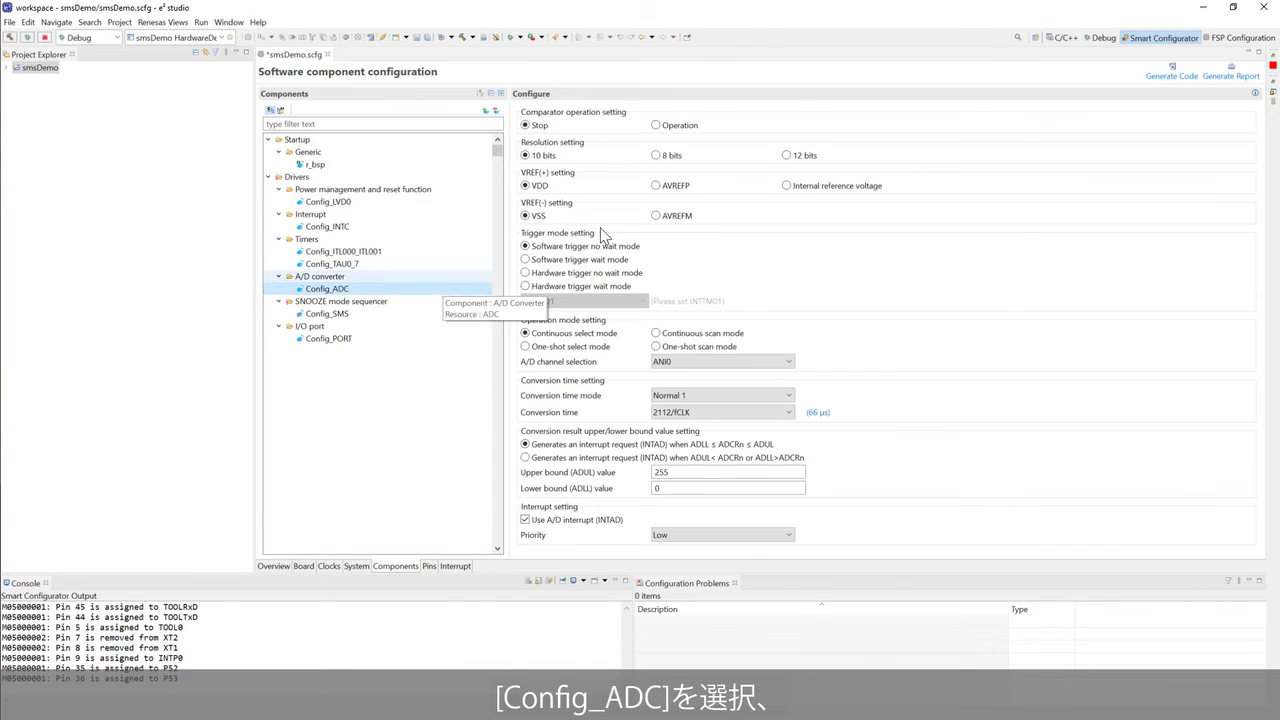
# - Set the A/D converter to 12 bits, one-shot select, 66/fCLK, no INTAD, and save smsDemo.scfg
pyautogui.click(787, 156)
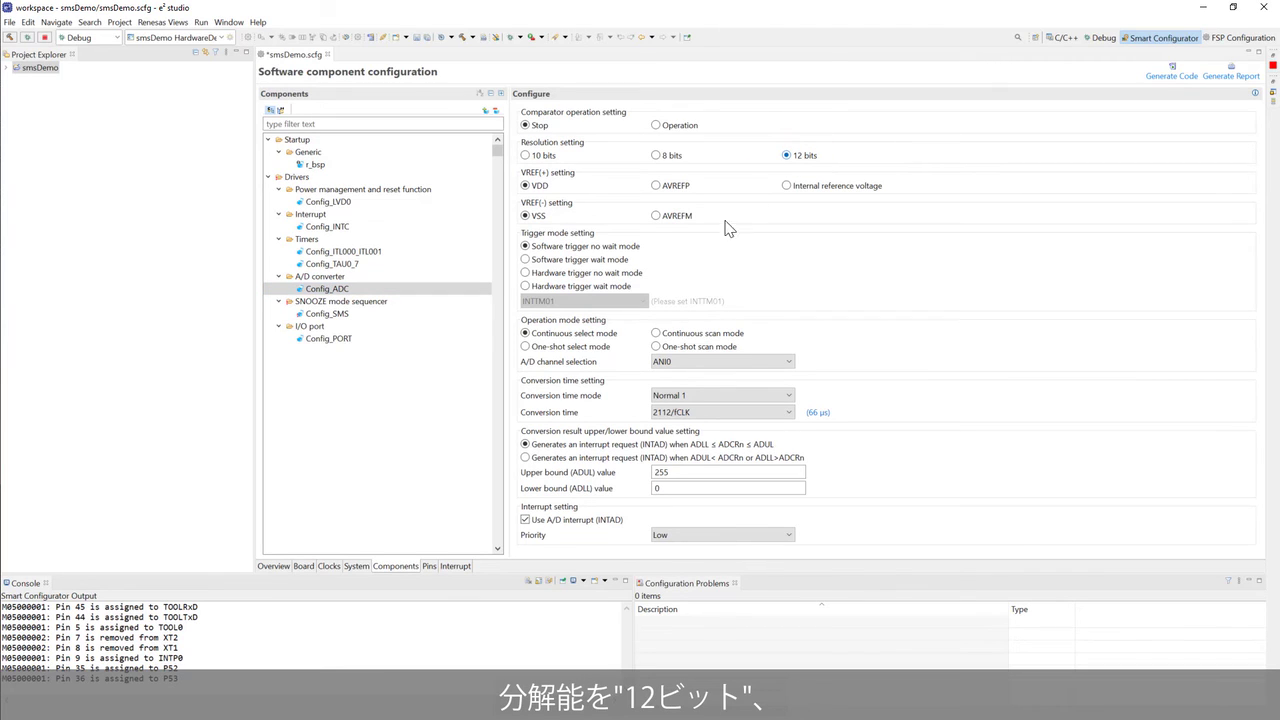
pyautogui.click(597, 348)
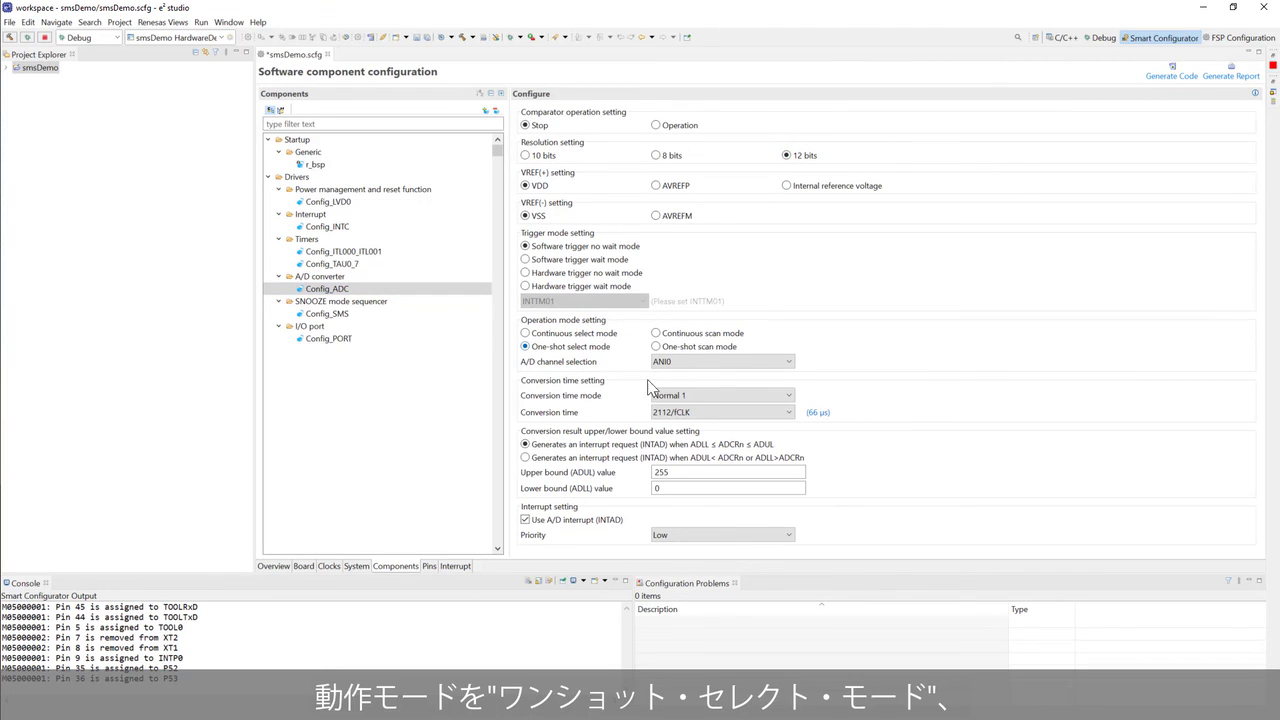
pyautogui.click(668, 412)
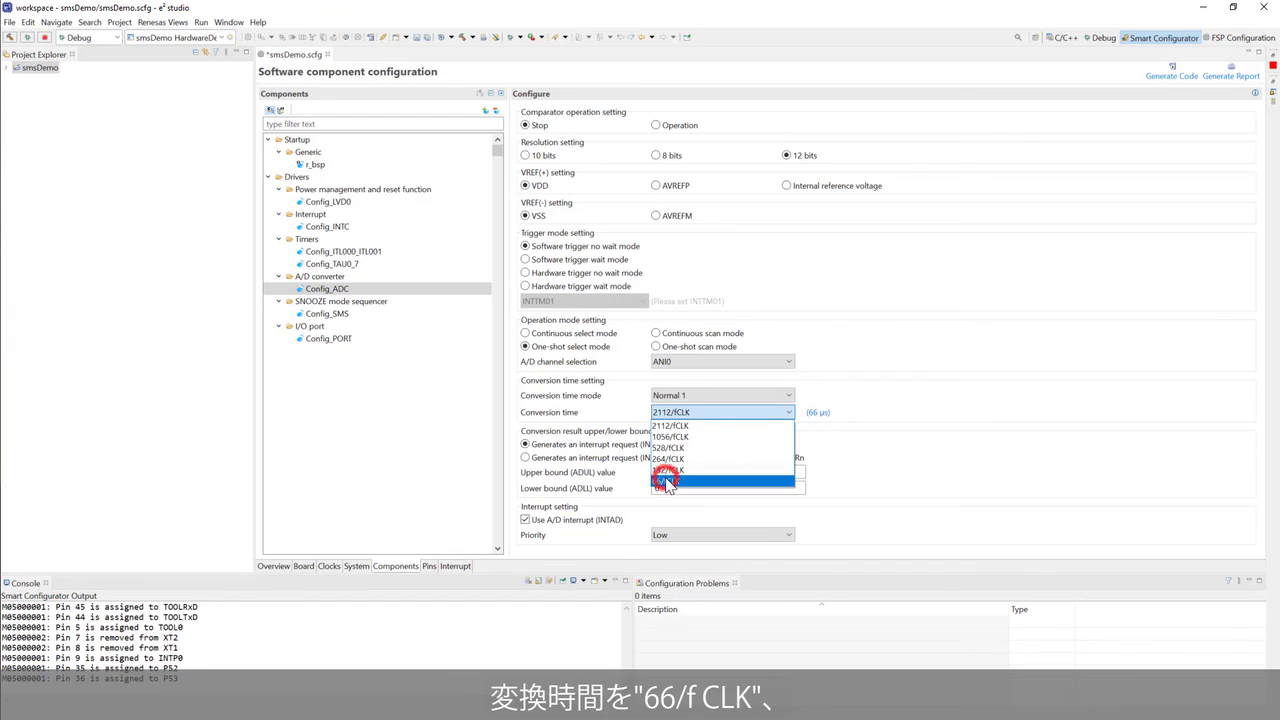
pyautogui.click(668, 483)
pyautogui.click(566, 519)
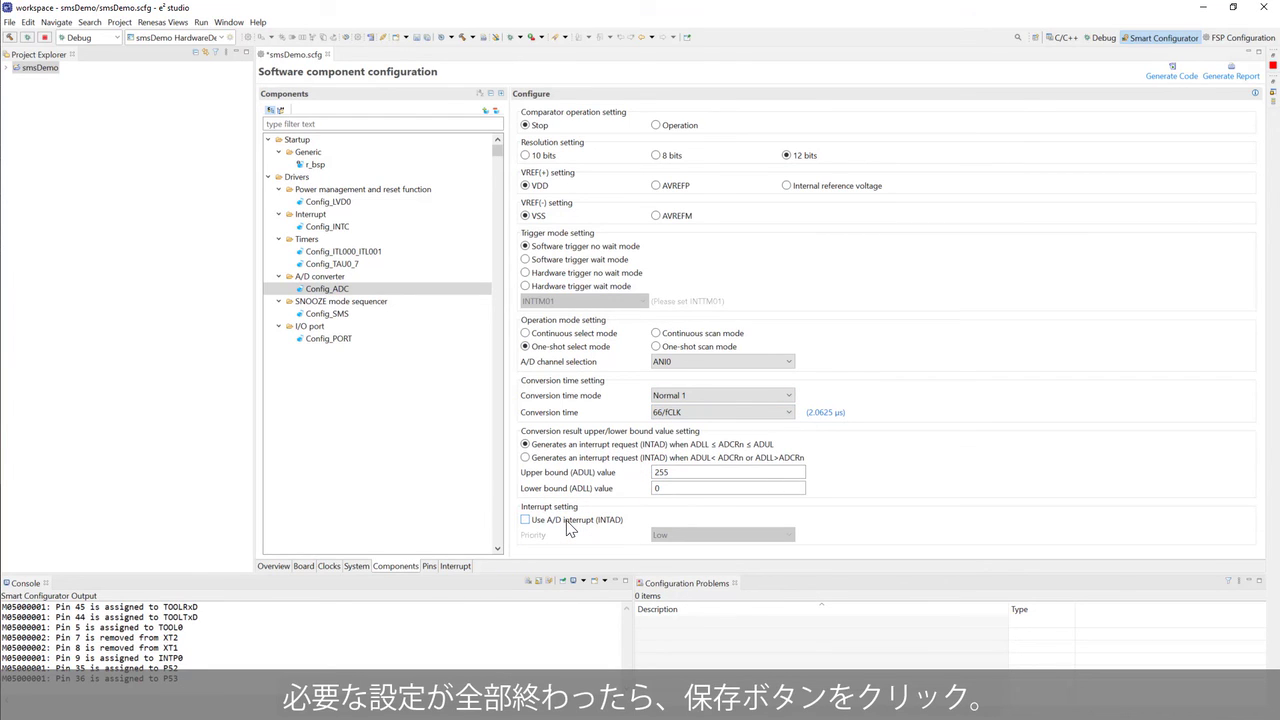
pyautogui.hotkey('ctrl', 's')
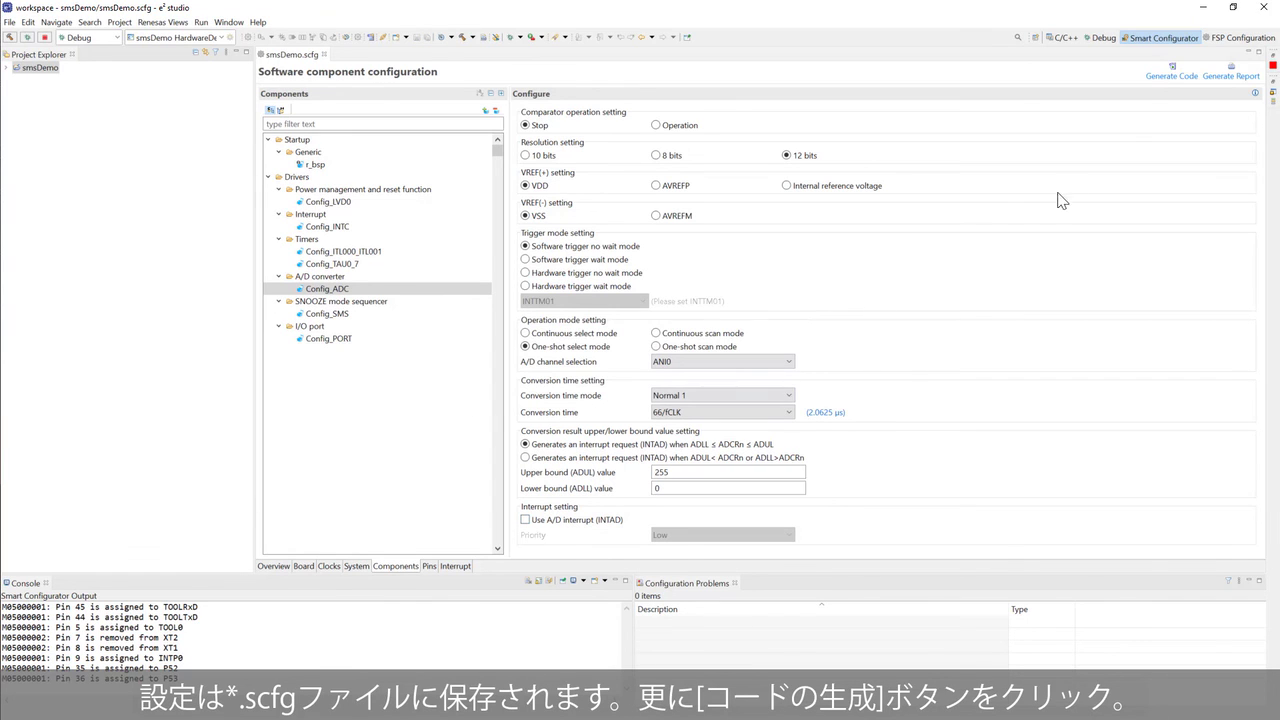
# - Generate the component code and accept the linker option change for option byte EFFCE8
pyautogui.click(1165, 80)
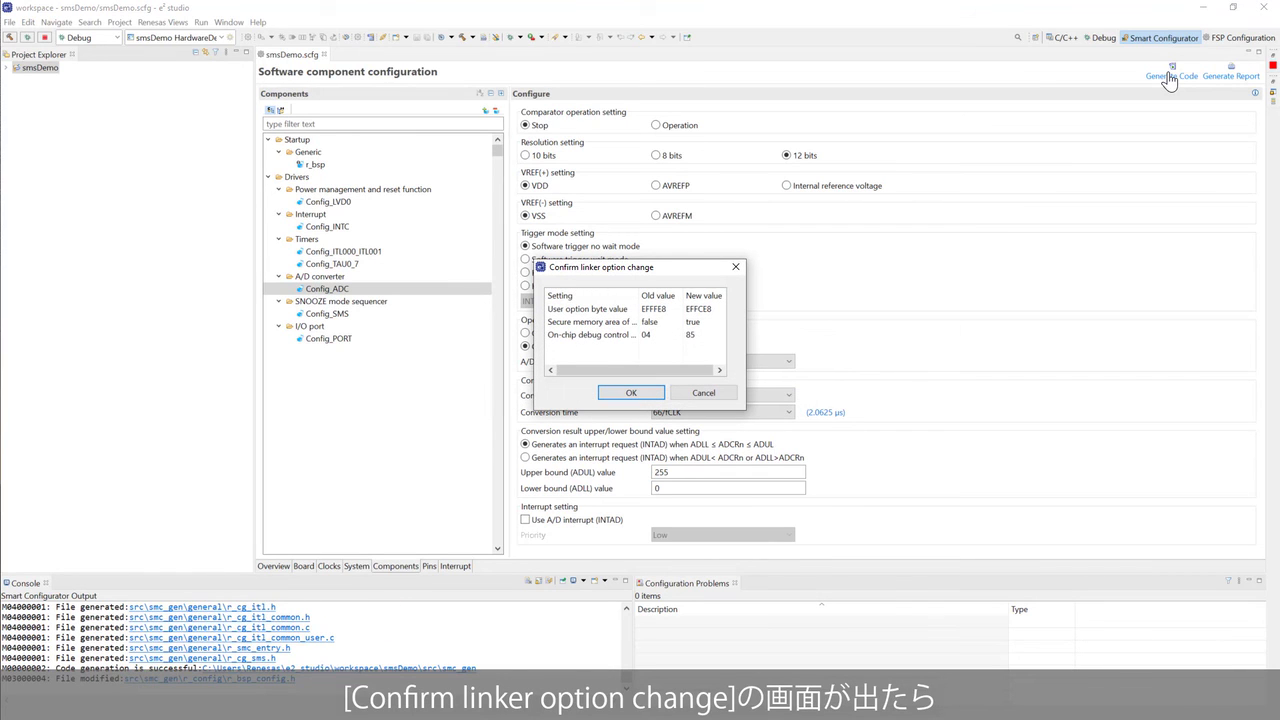
pyautogui.click(632, 394)
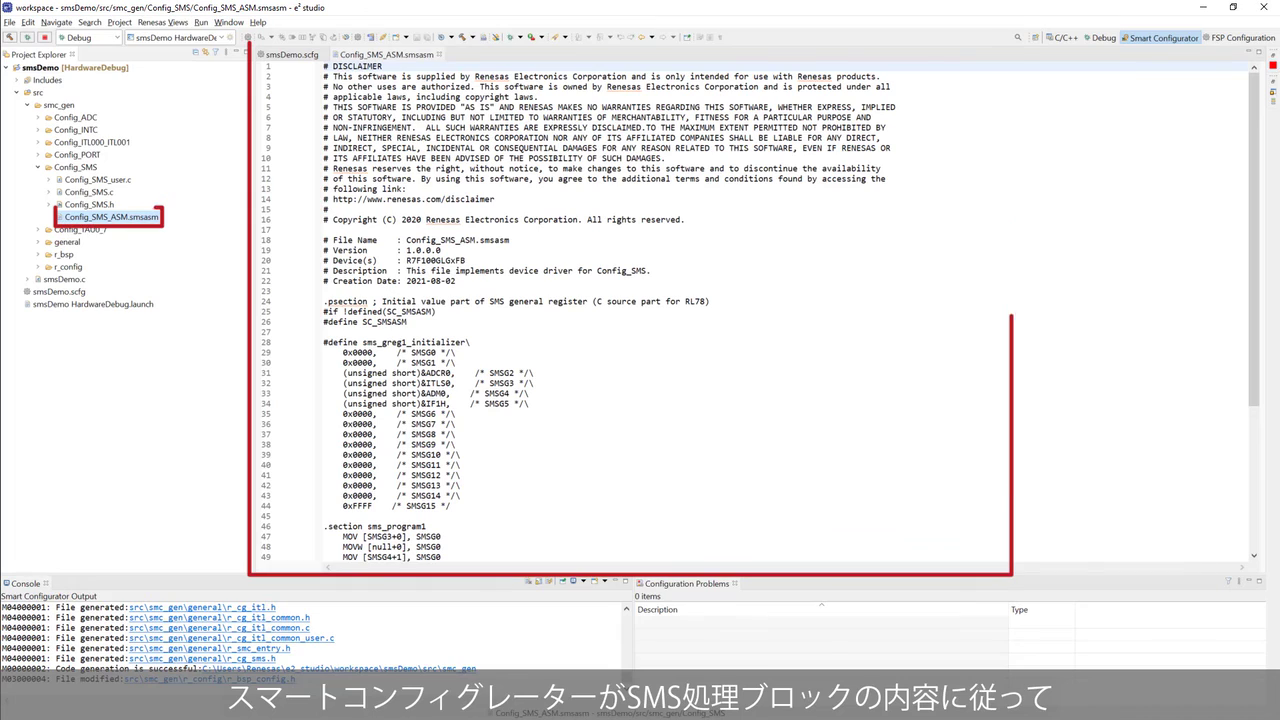